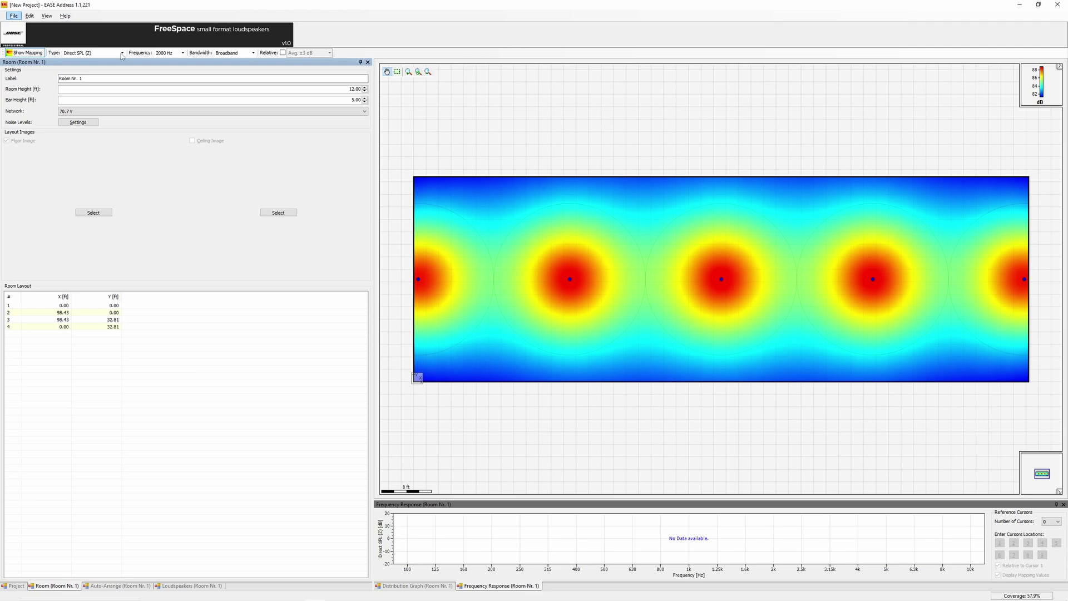
# Open the File menu to get to the program options.
pyautogui.click(14, 16)
# Bring up Options on the Environment page, showing English language and Imperial units.
pyautogui.click(41, 89)
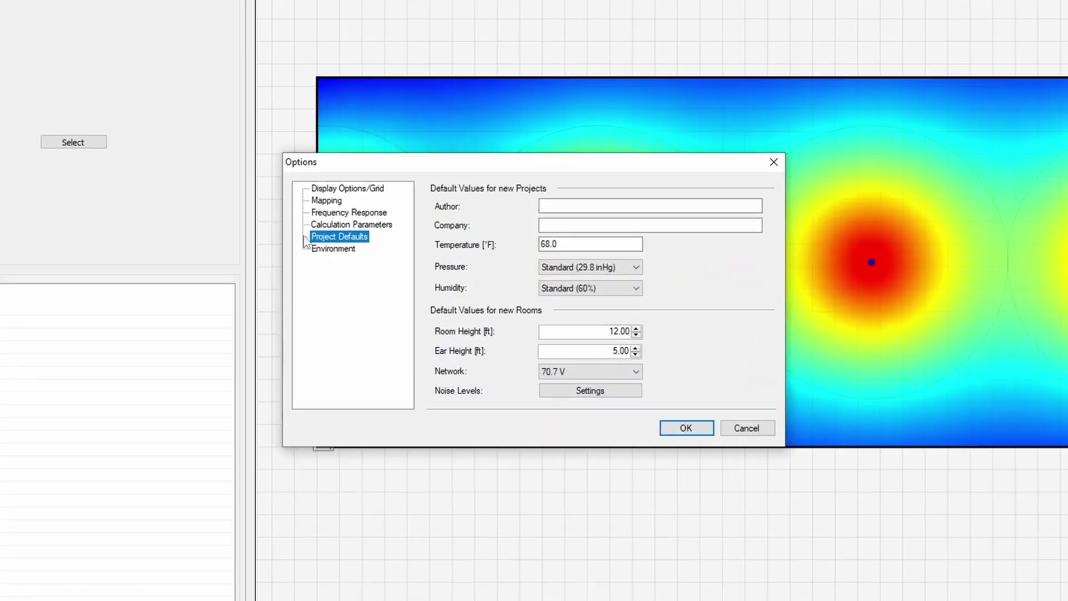
pyautogui.click(415, 271)
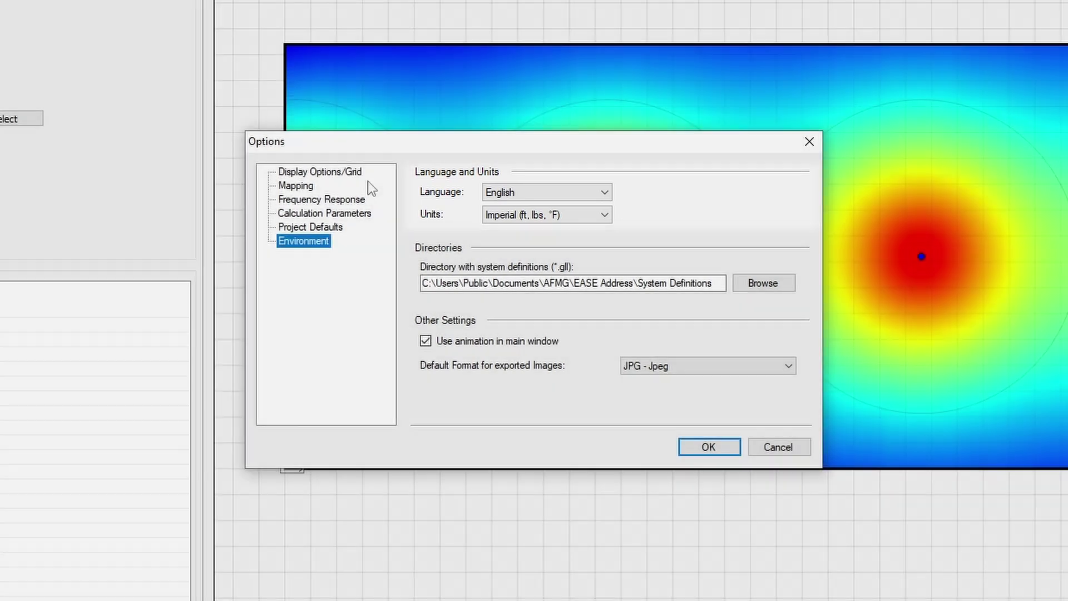
# Review the Display/Grid and Mapping options, keeping mapping quality at Medium.
pyautogui.click(352, 172)
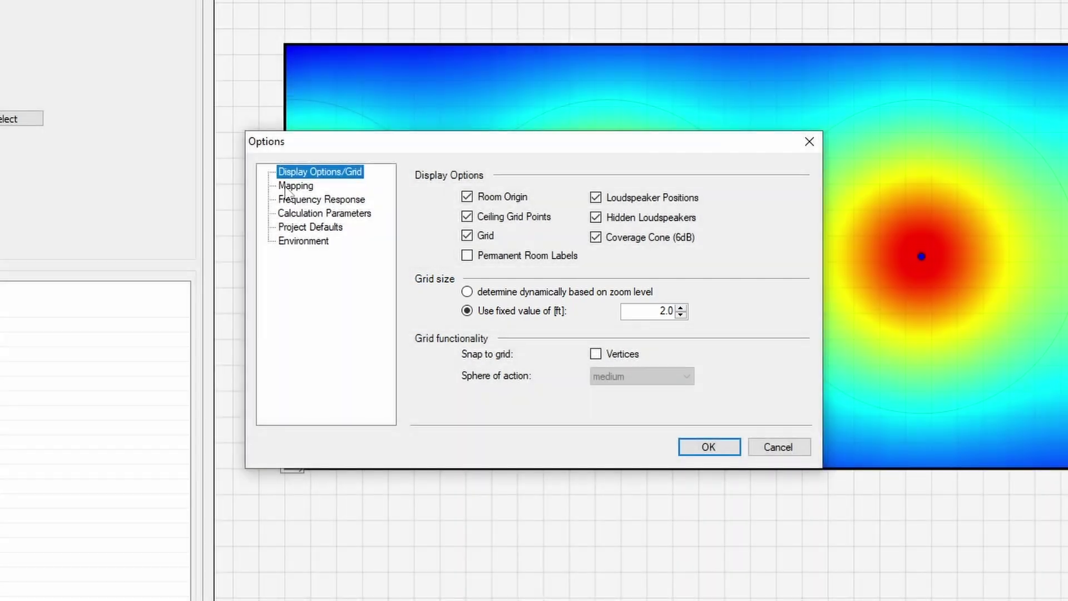
pyautogui.click(295, 186)
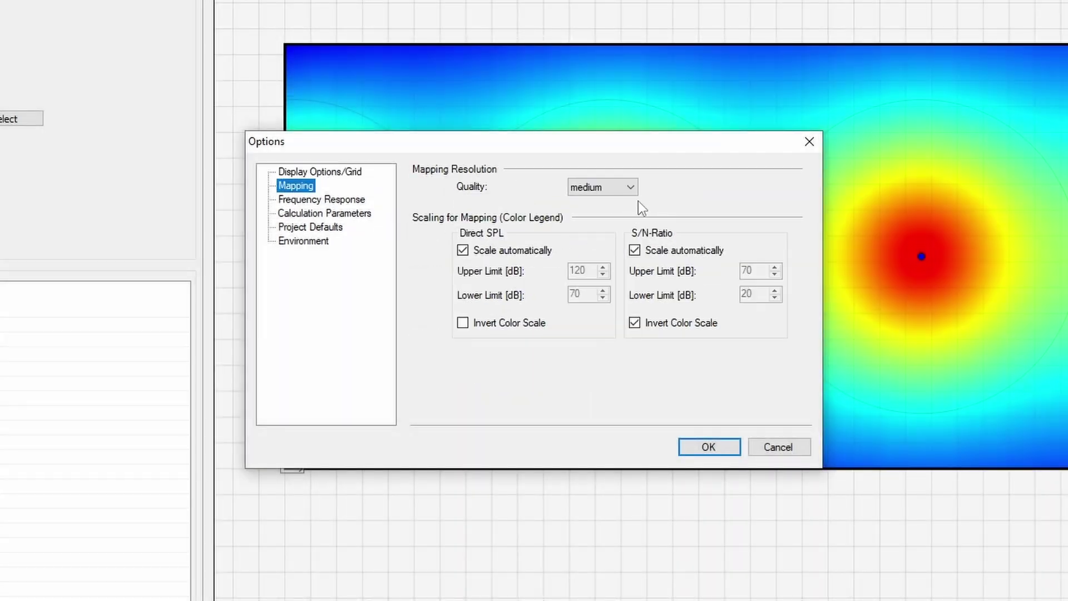
pyautogui.click(623, 193)
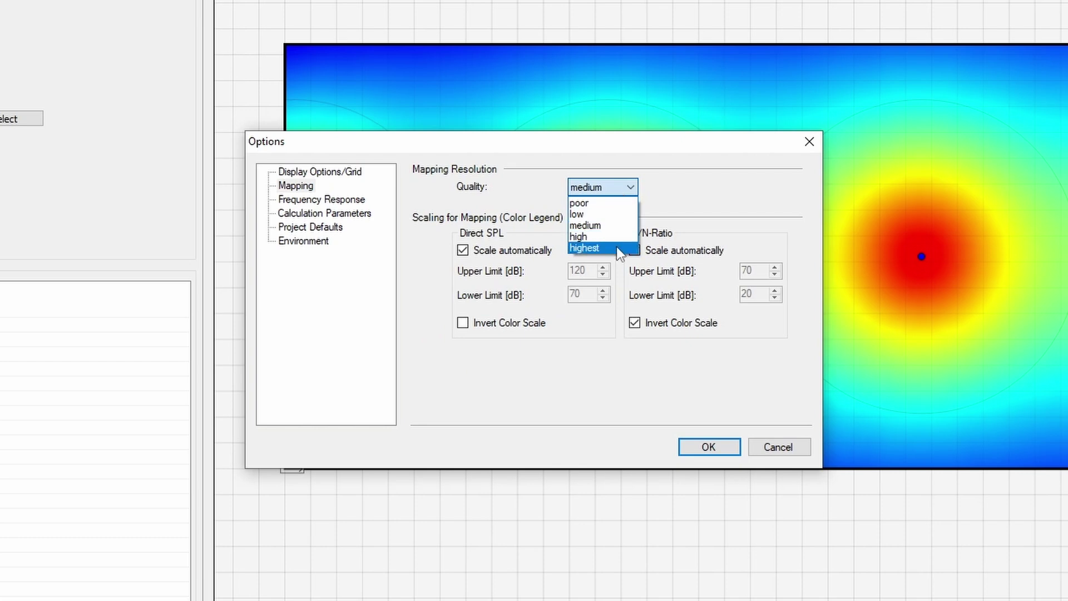
pyautogui.click(615, 228)
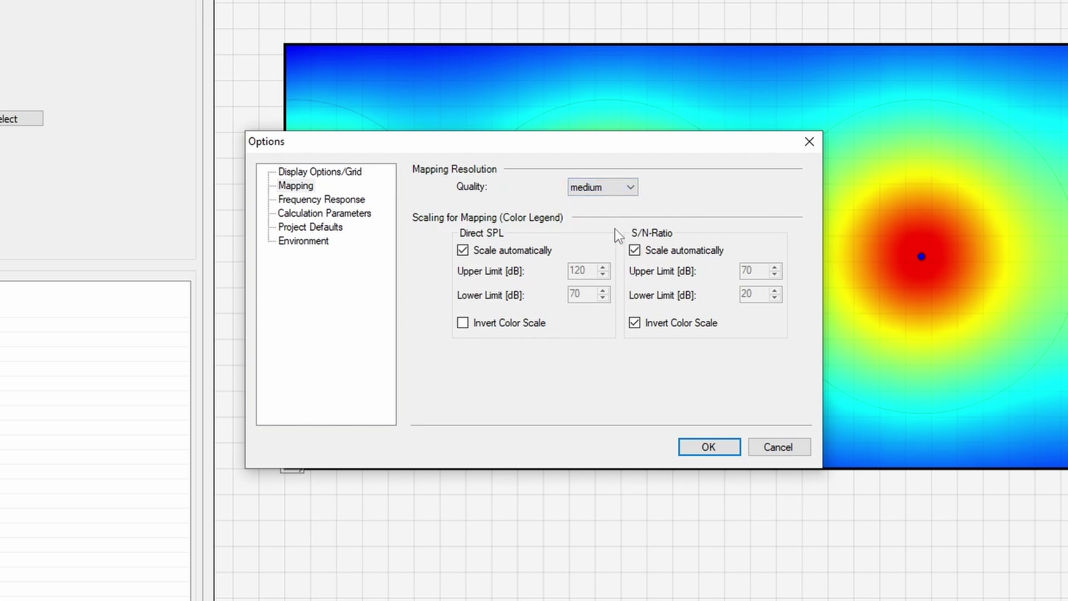
# Choose Pink Noise (AES2 Broadband) as the calculation input signal.
pyautogui.click(352, 200)
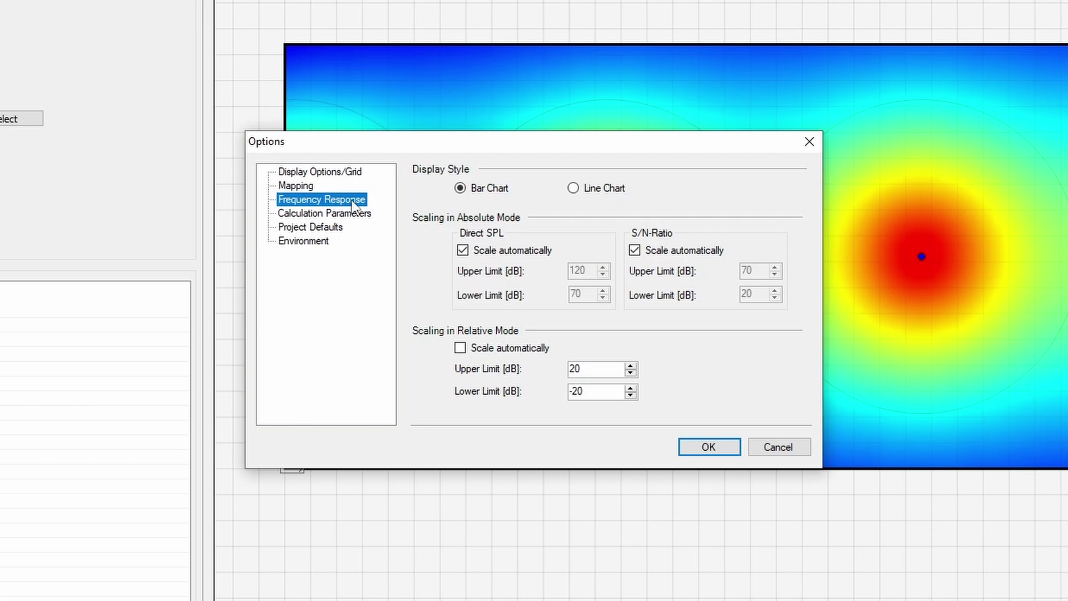
pyautogui.click(358, 213)
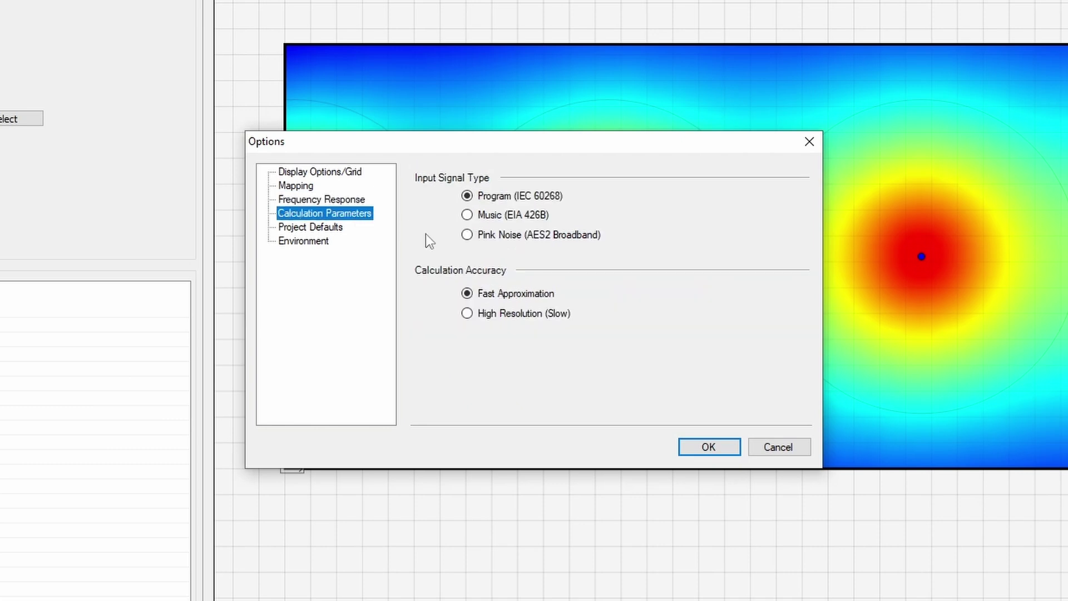
pyautogui.click(494, 239)
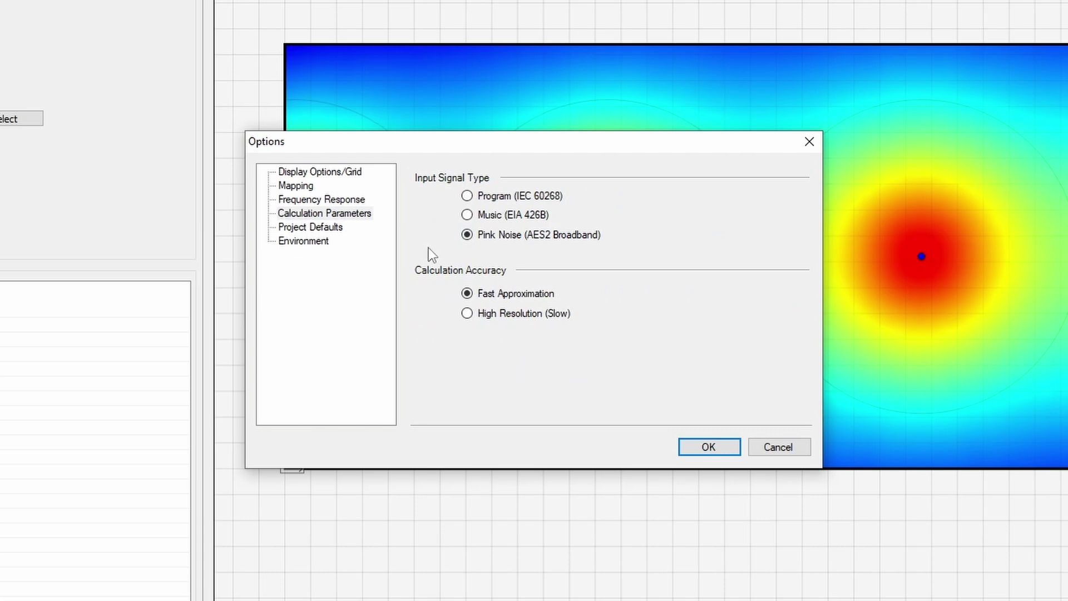
pyautogui.click(333, 228)
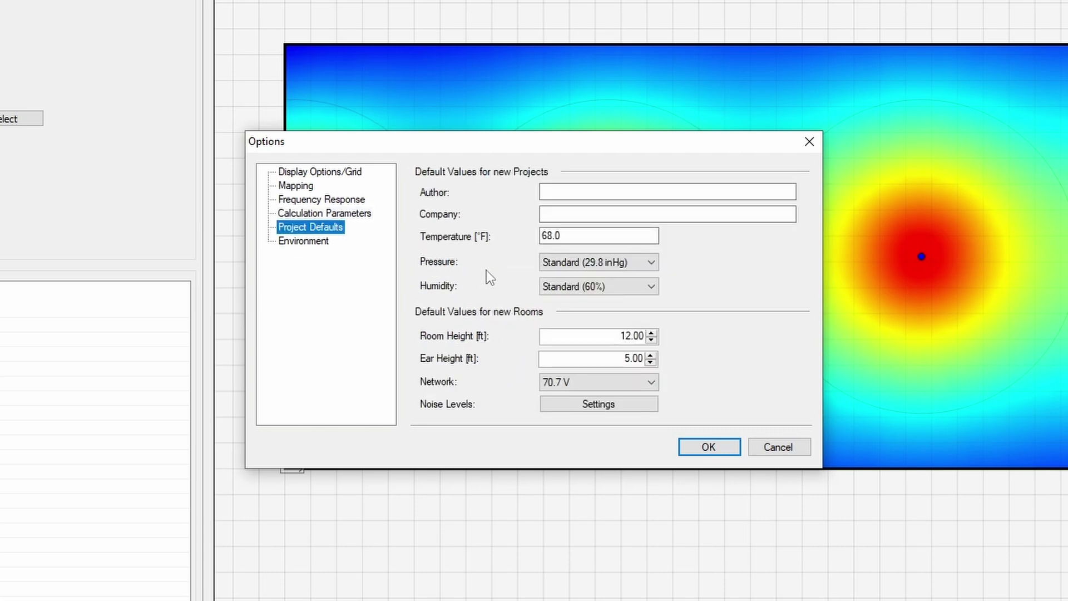
# Enter the author's name and 'Bose Professional' as the default company.
pyautogui.click(558, 191)
pyautogui.write('Jos')
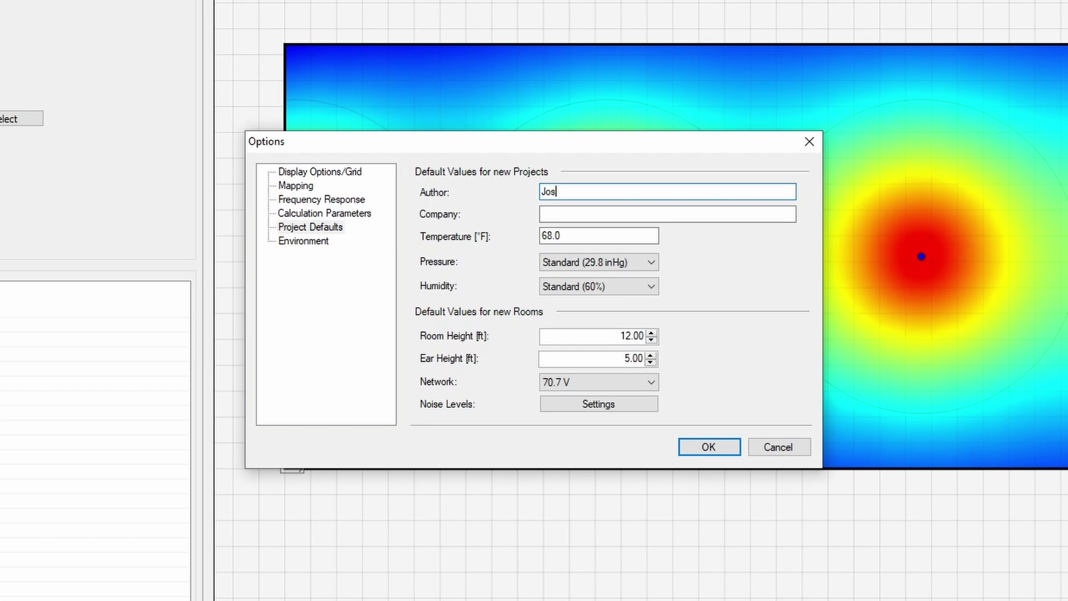
pyautogui.write('hua')
pyautogui.press('Tab')
pyautogui.write('Bose Prof')
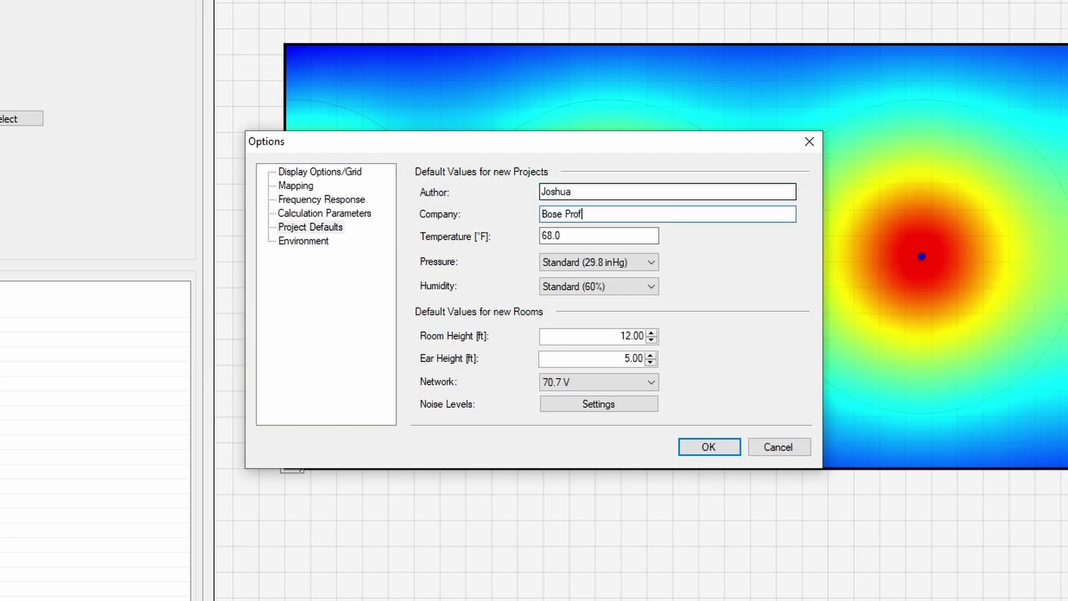
pyautogui.write('essional')
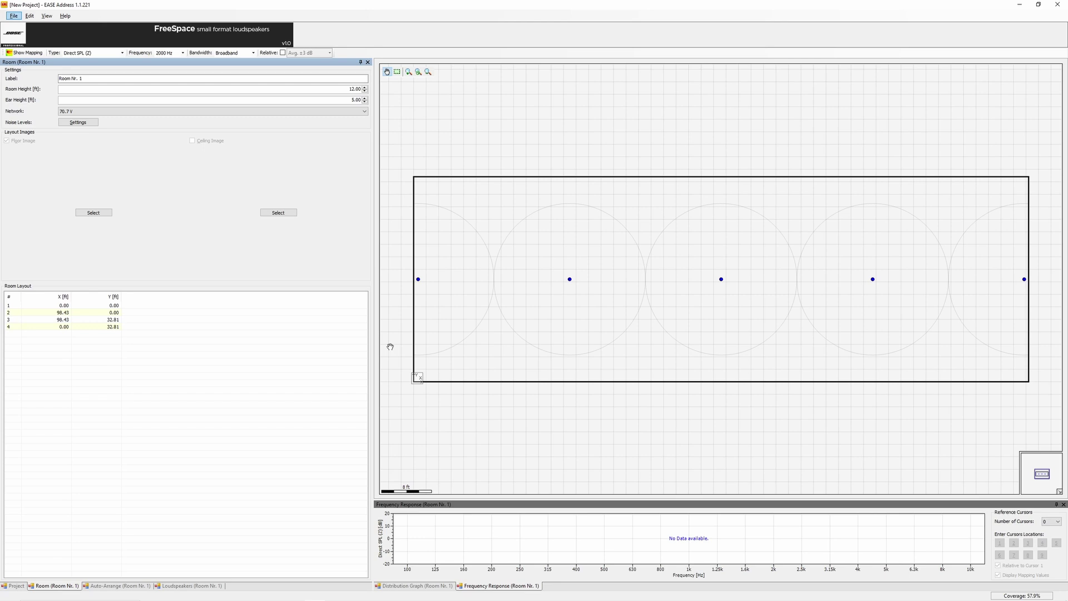
# Set vertex 2 X=60, vertex 3 to 60/40 and vertex 4 Y=40 for a 60×40 ft room.
pyautogui.click(56, 312)
pyautogui.click(56, 312)
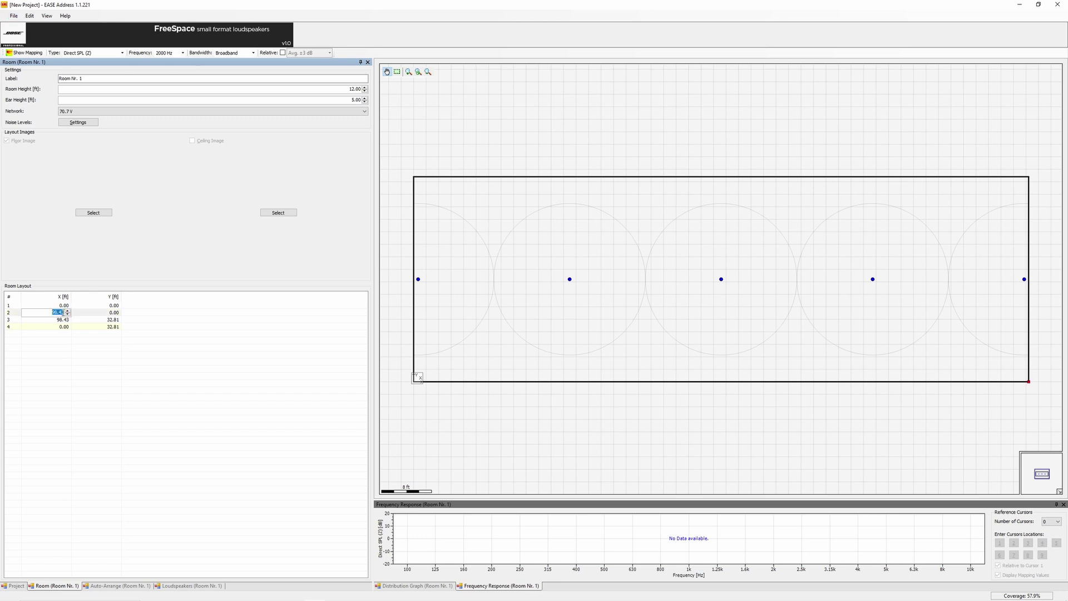
pyautogui.write('60')
pyautogui.click(104, 313)
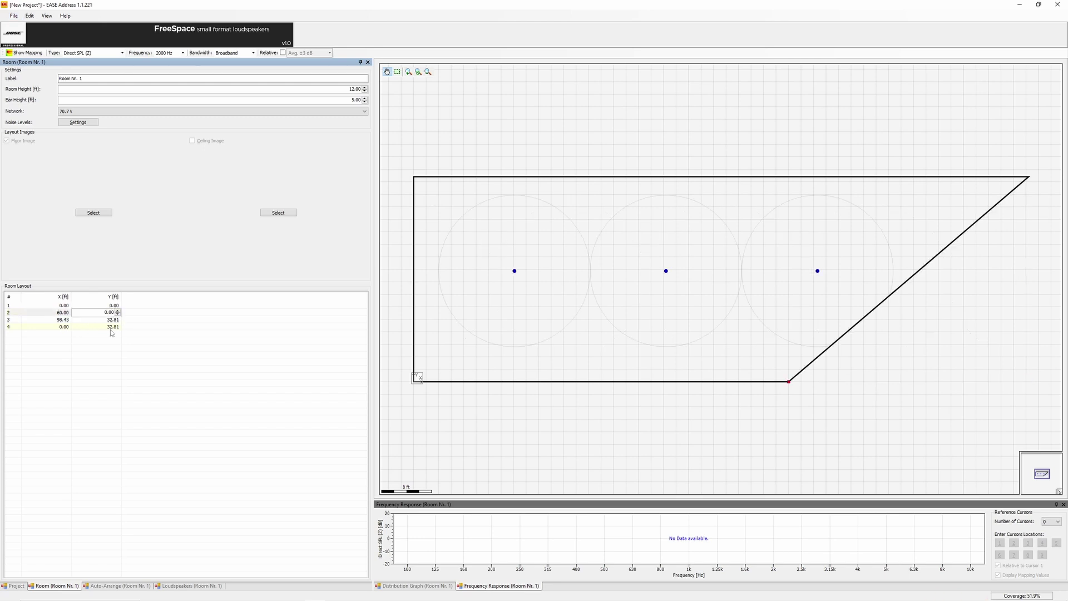
pyautogui.click(61, 320)
pyautogui.click(62, 320)
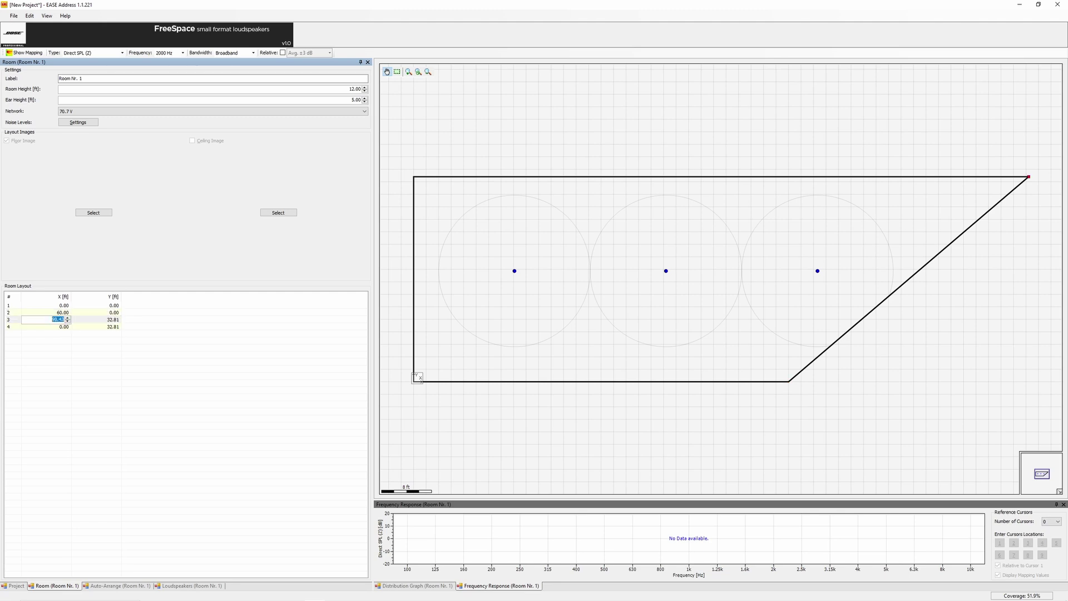
pyautogui.write('60')
pyautogui.click(105, 320)
pyautogui.write('4')
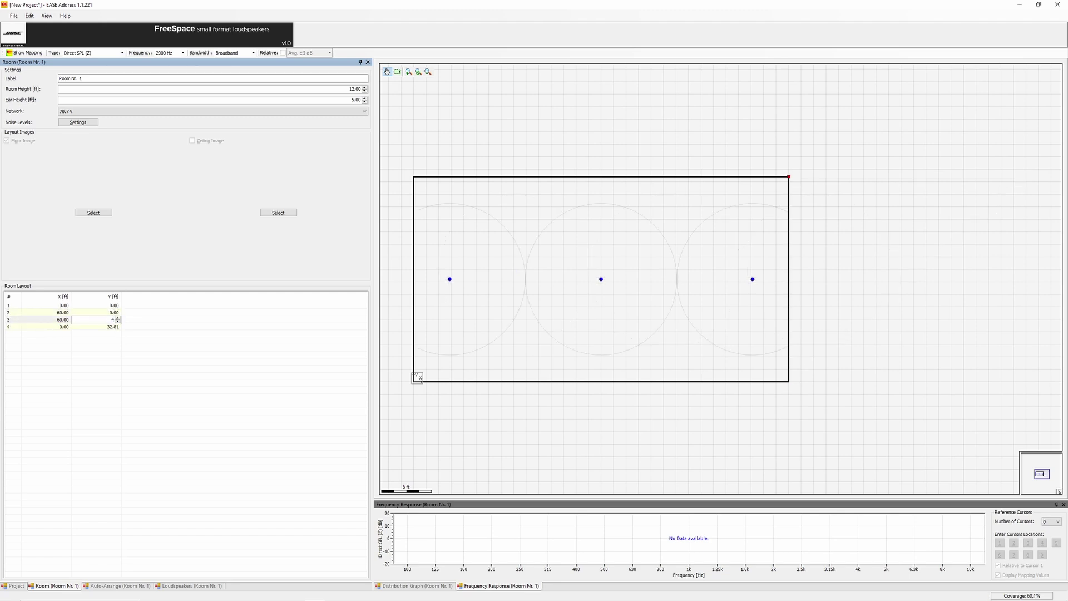
pyautogui.write('0')
pyautogui.click(112, 327)
pyautogui.write('40')
pyautogui.press('Return')
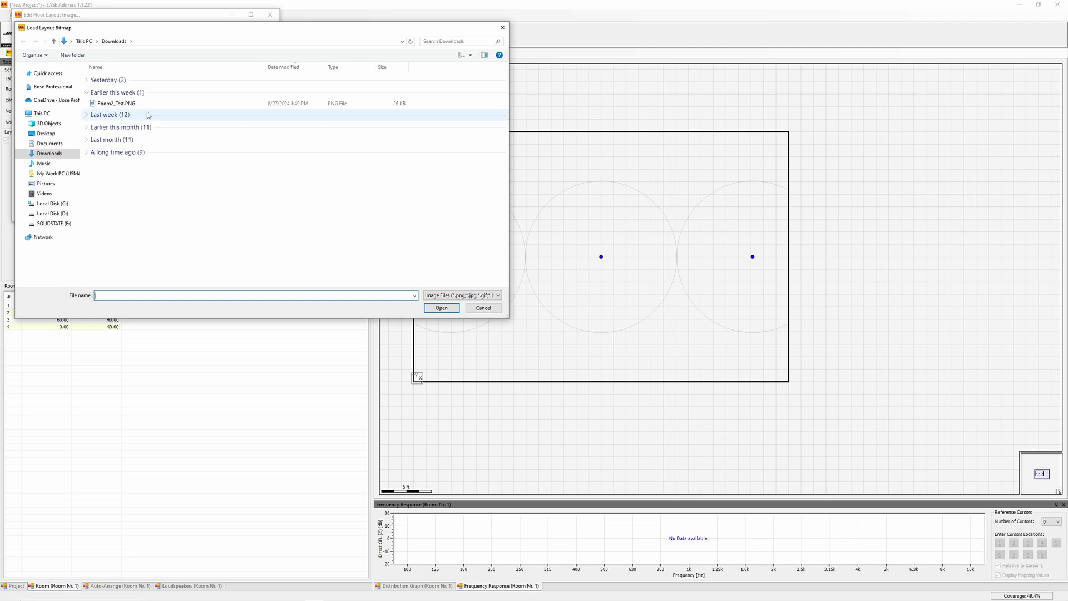
# Load Room2_Test.PNG as the room's floor image, enlarging its preview.
pyautogui.click(116, 103)
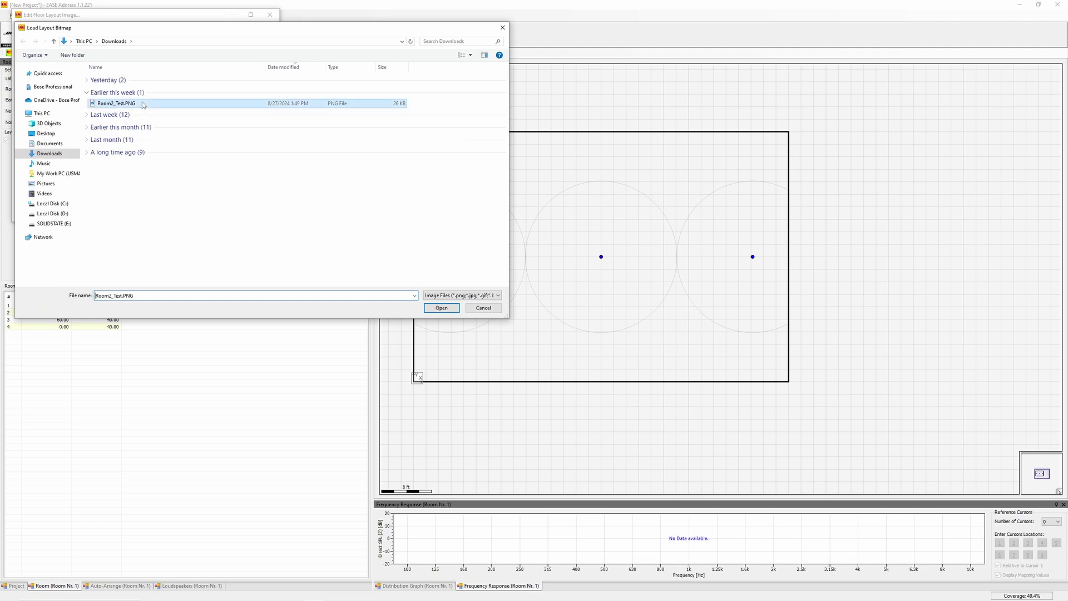
pyautogui.click(441, 308)
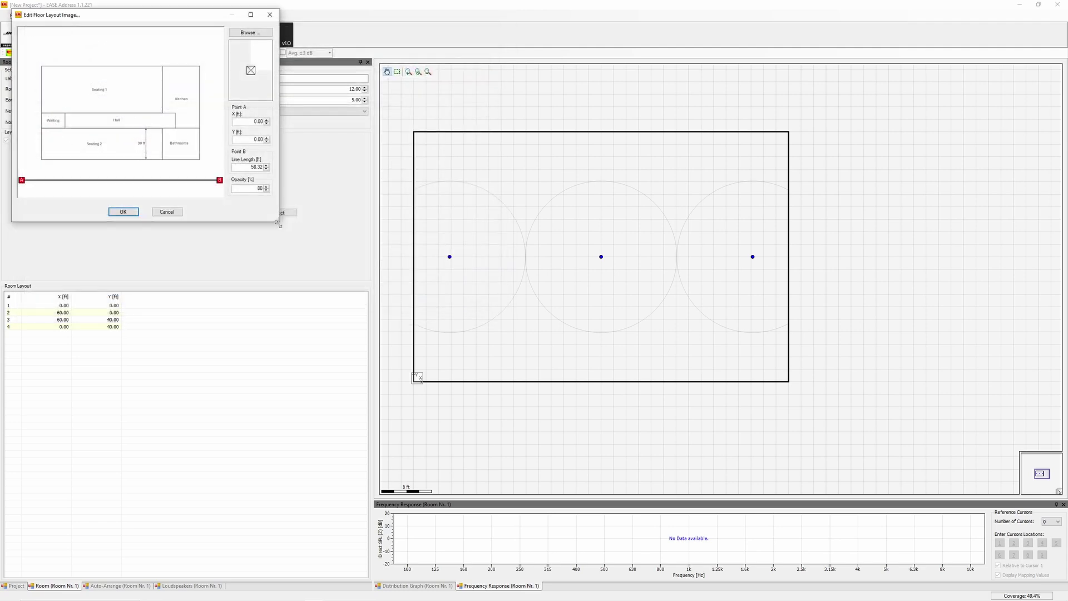
pyautogui.moveTo(278, 224); pyautogui.dragTo(558, 442)
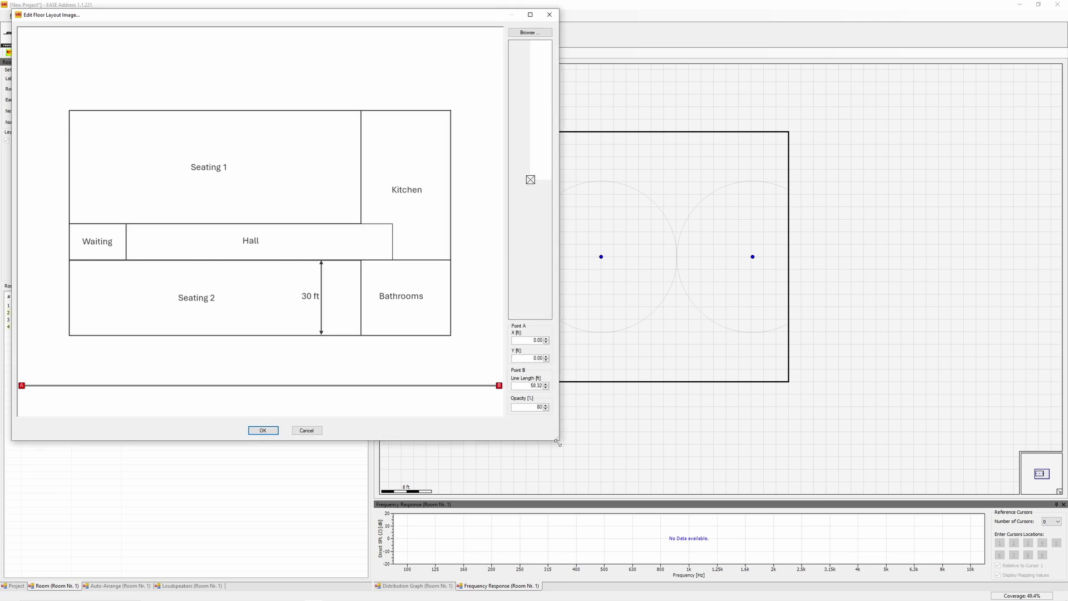
# Pin the scale line to the 30 ft arrow ends, set its length to 30 and apply.
pyautogui.moveTo(22, 385); pyautogui.dragTo(324, 266)
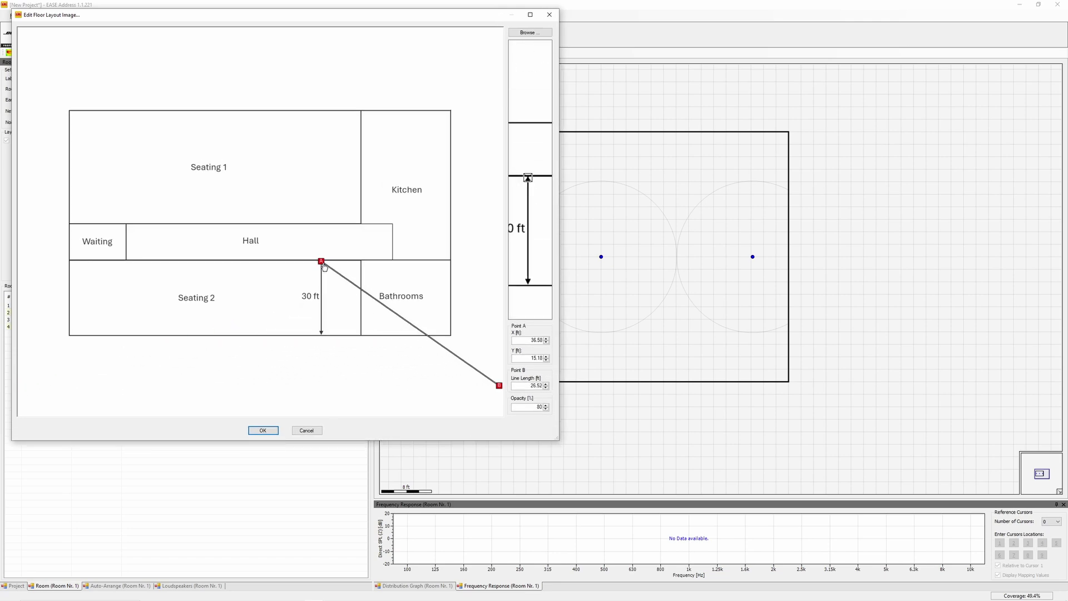
pyautogui.moveTo(499, 385); pyautogui.dragTo(324, 340)
pyautogui.doubleClick(537, 385)
pyautogui.write('30.00')
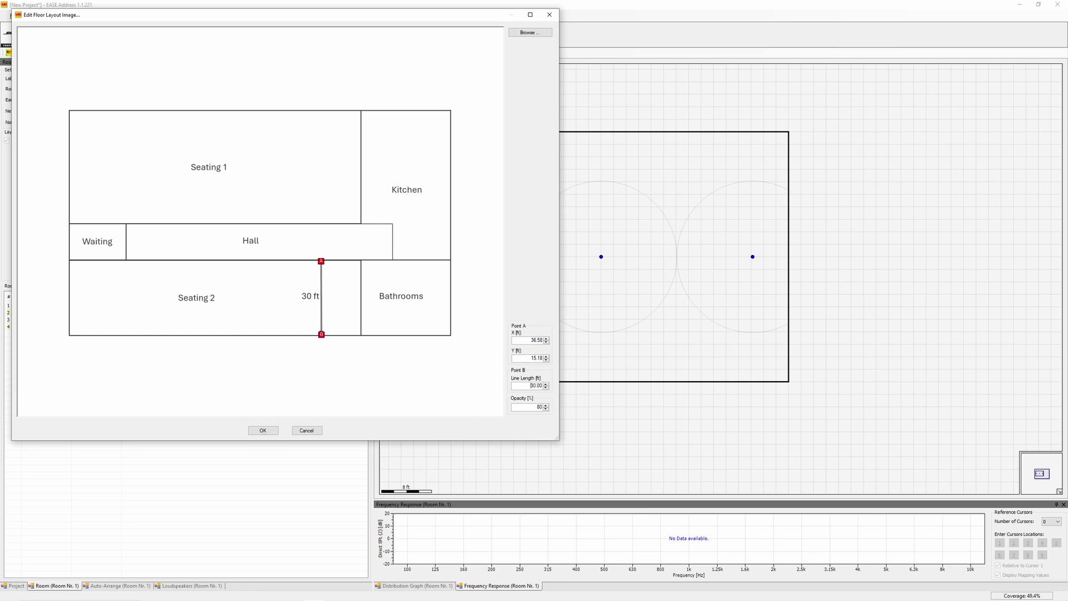
pyautogui.click(263, 430)
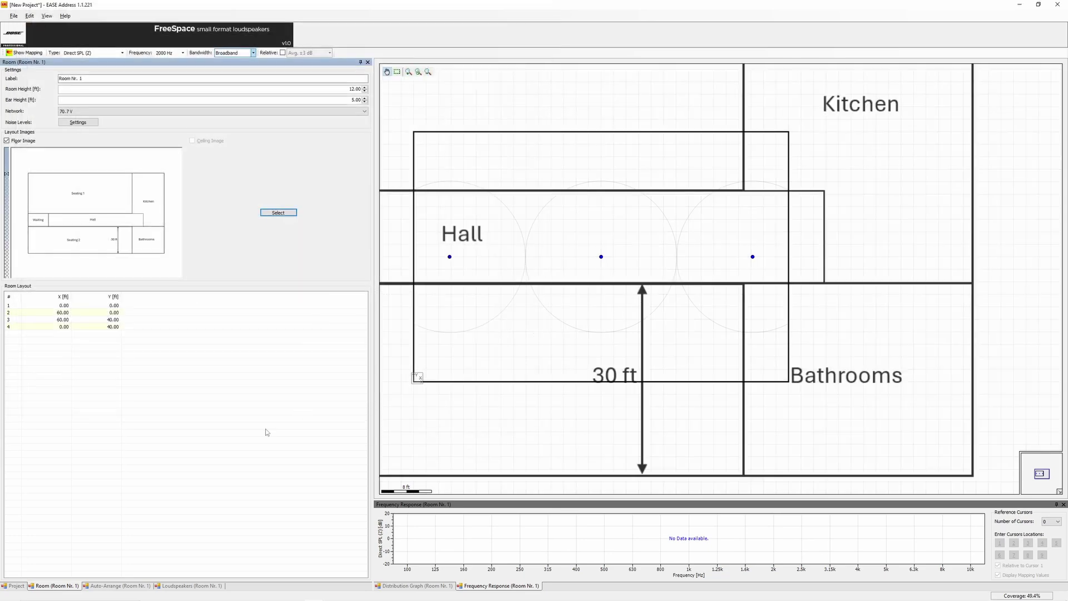
# Drag Room Nr. 1's corners onto the Seating 1 walls of the floor plan.
pyautogui.scroll(-3, 653, 288)
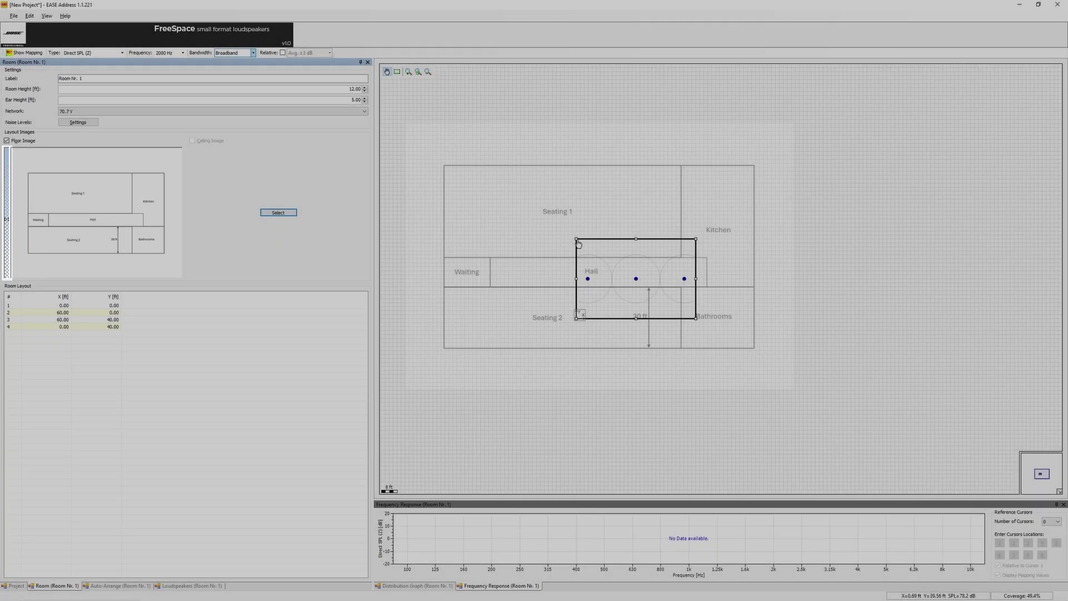
pyautogui.moveTo(576, 239); pyautogui.dragTo(444, 165)
pyautogui.moveTo(696, 239); pyautogui.dragTo(681, 165)
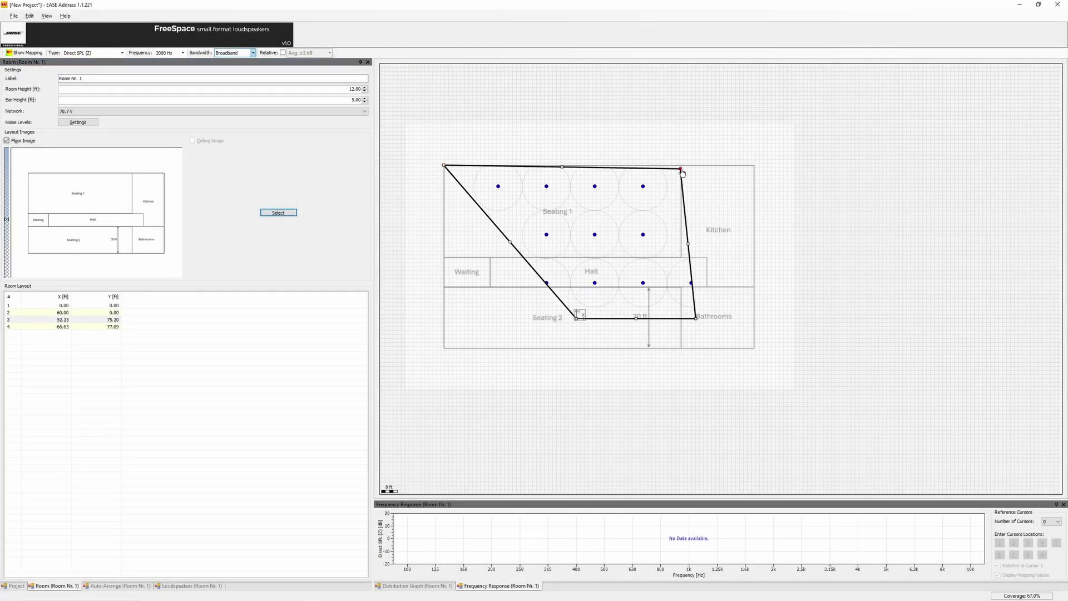
pyautogui.moveTo(696, 322); pyautogui.dragTo(682, 257)
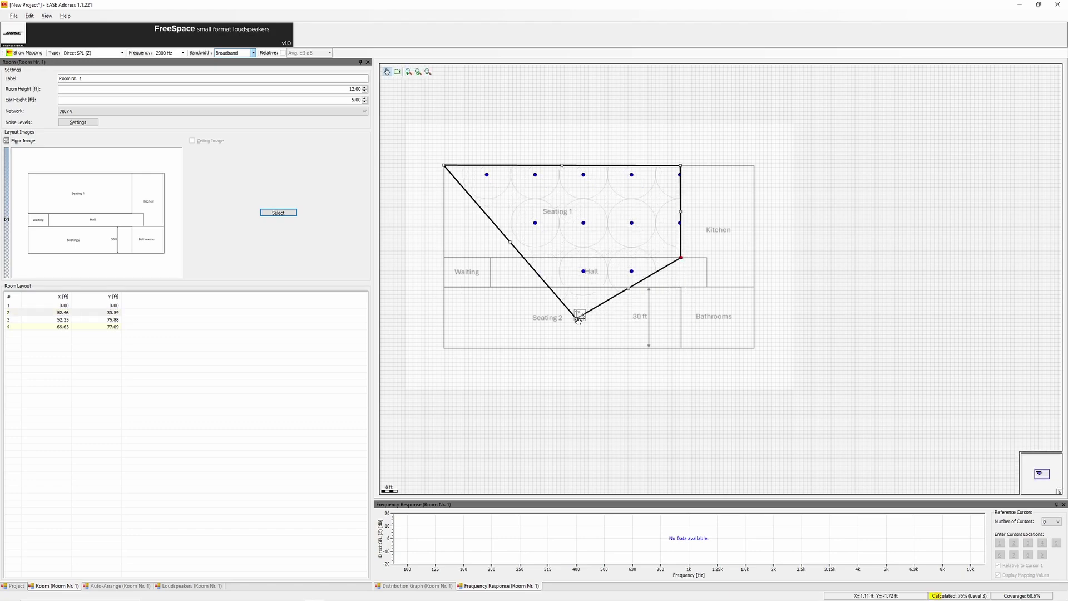
pyautogui.moveTo(560, 314); pyautogui.dragTo(428, 254)
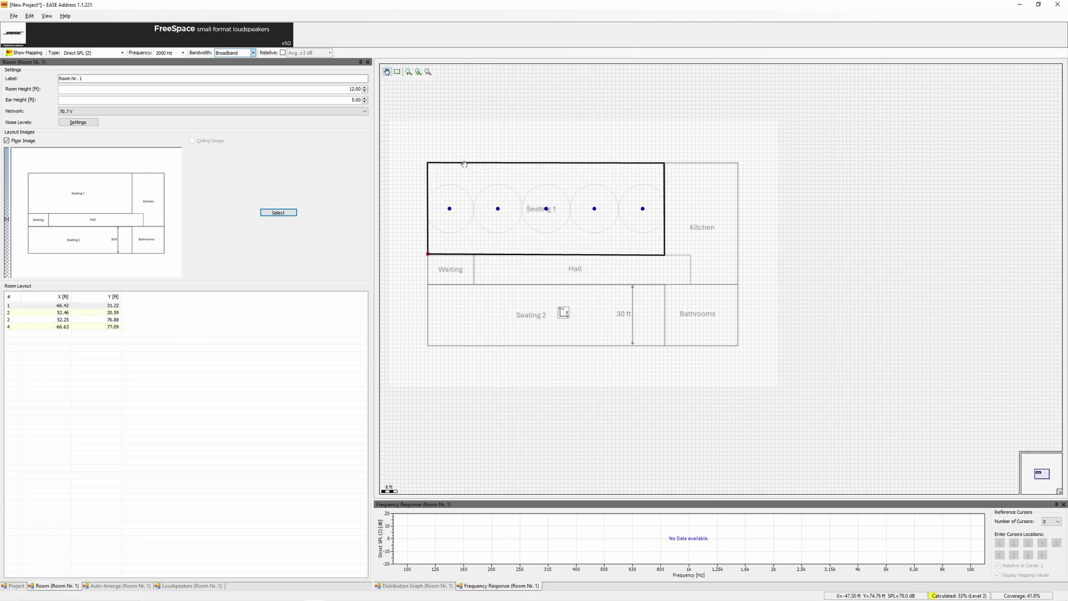
pyautogui.scroll(5, 447, 167)
pyautogui.scroll(2, 447, 167)
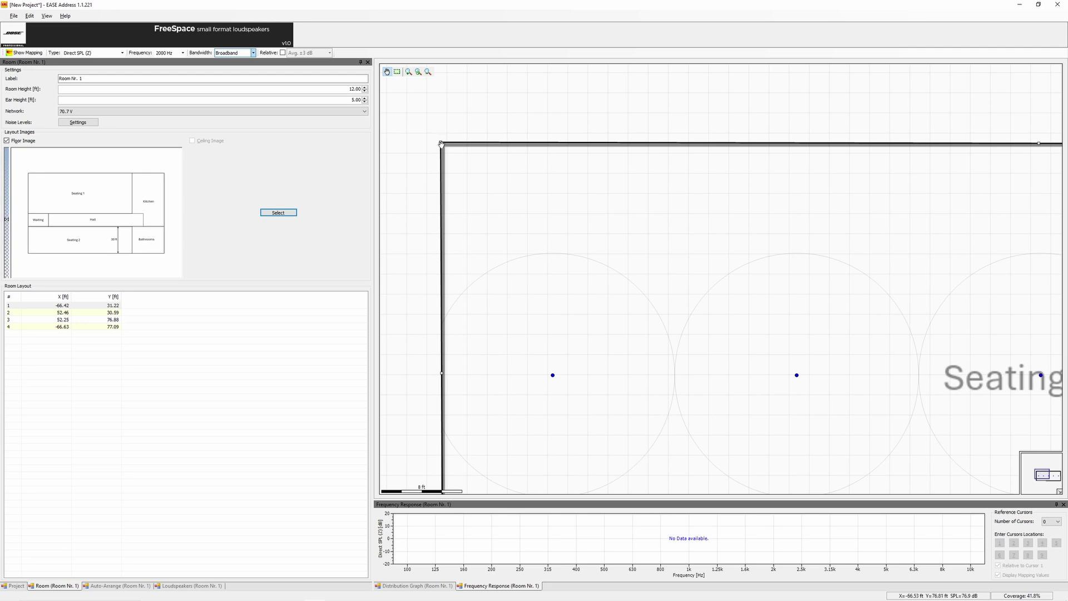
pyautogui.moveTo(441, 144); pyautogui.dragTo(444, 146)
pyautogui.moveTo(768, 174); pyautogui.dragTo(657, 182)
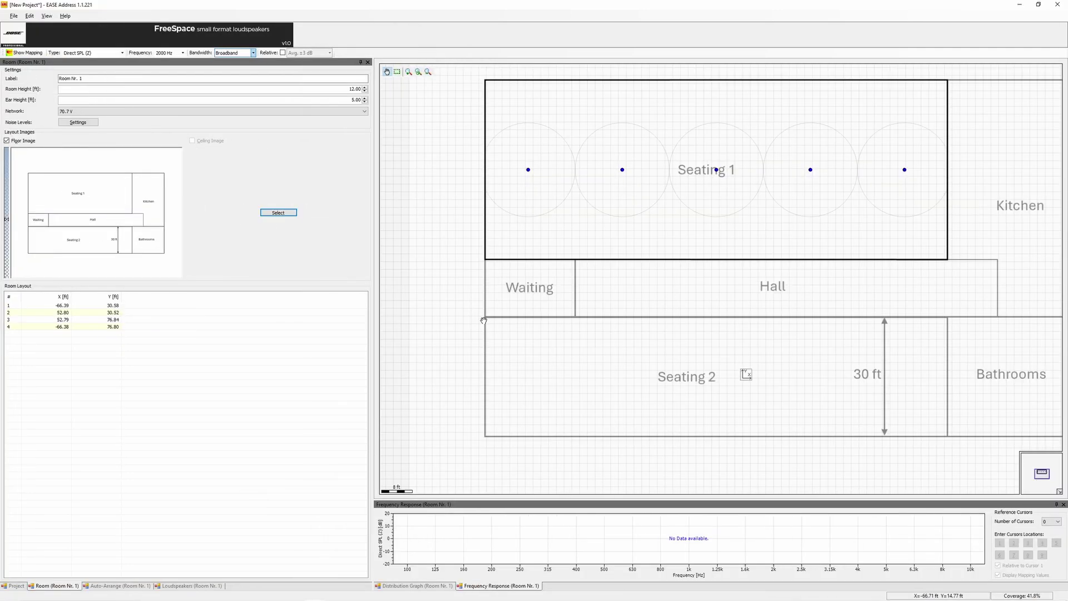
pyautogui.rightClick(484, 321)
# Draw a new room by clicking the four Seating 2 corners.
pyautogui.click(504, 324)
pyautogui.click(485, 317)
pyautogui.click(948, 316)
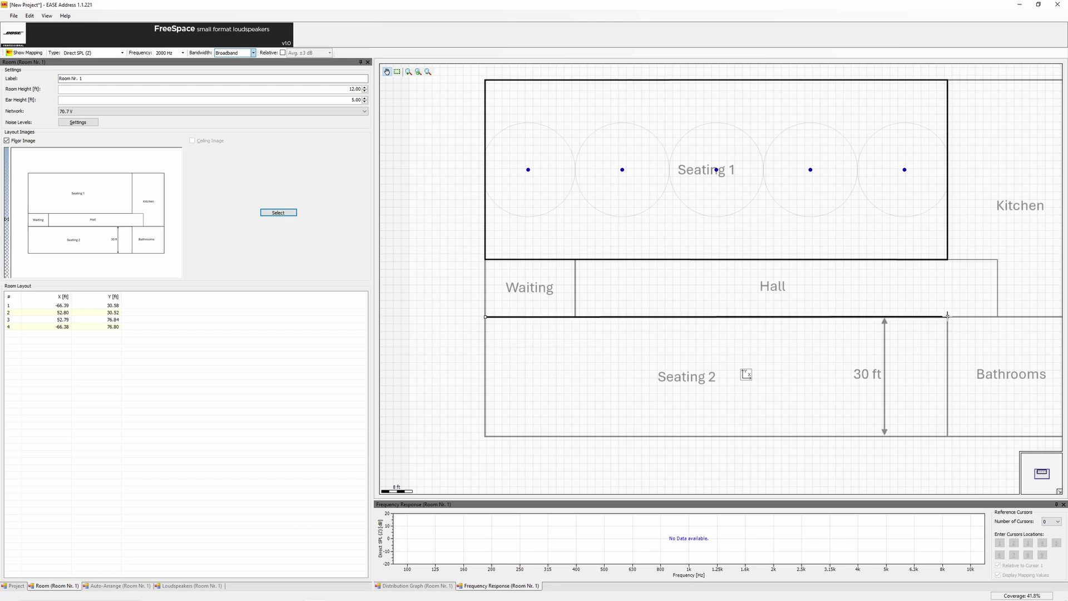
pyautogui.click(948, 438)
pyautogui.click(485, 438)
pyautogui.click(485, 317)
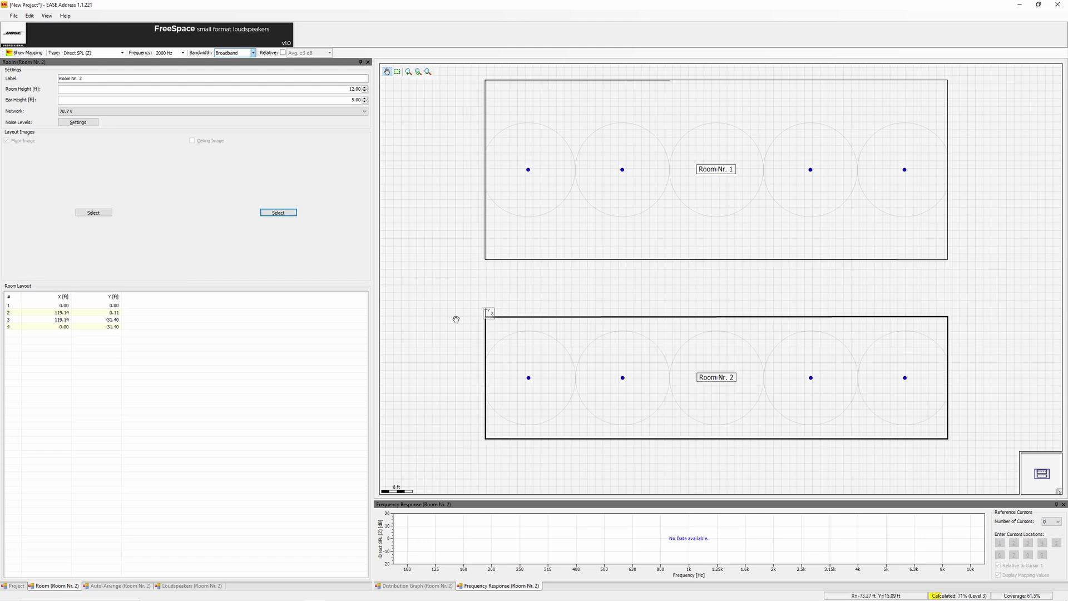
# Copy Room Nr. 1's floor image to the new room, keeping the 70.7 V network.
pyautogui.click(105, 213)
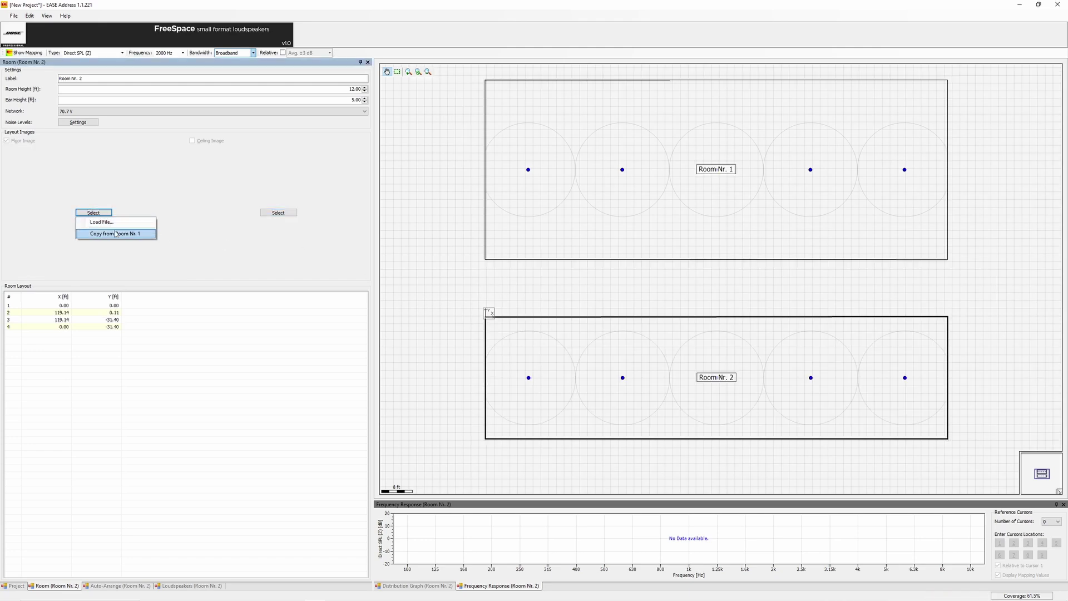
pyautogui.click(116, 234)
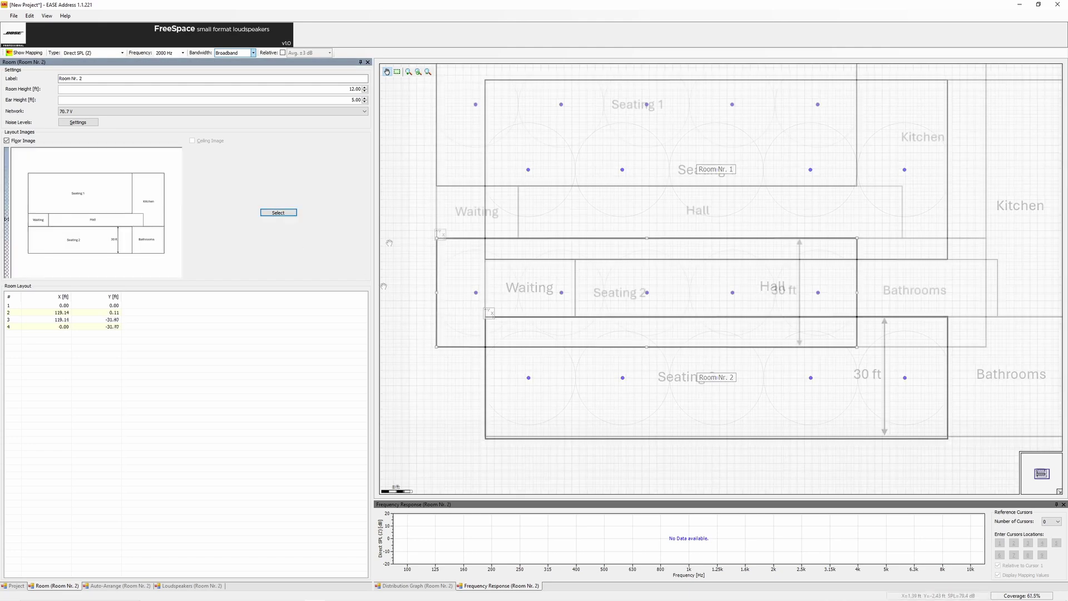
pyautogui.click(242, 113)
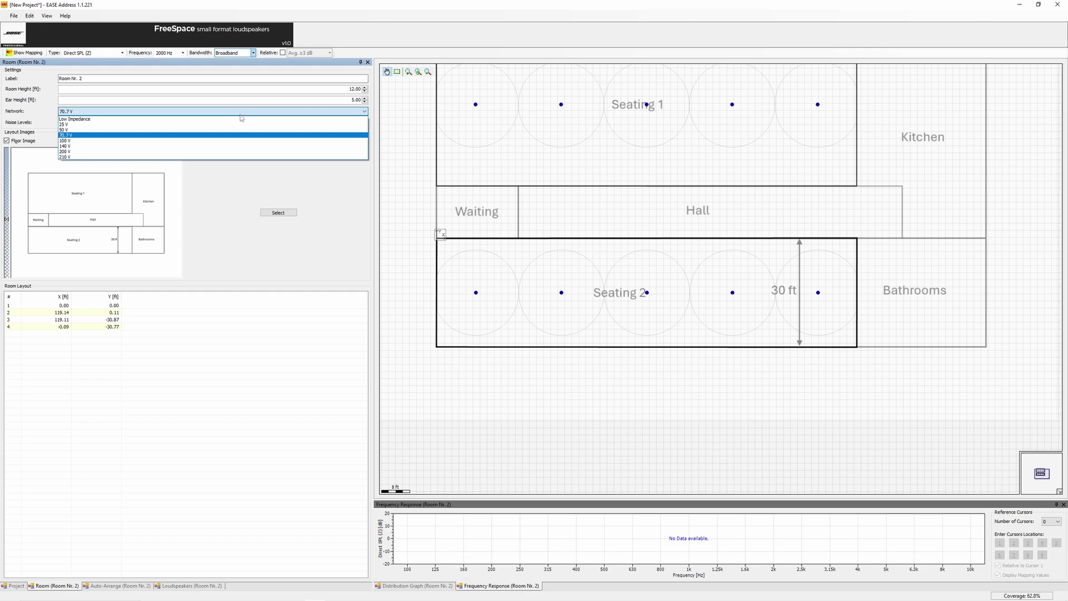
pyautogui.click(241, 115)
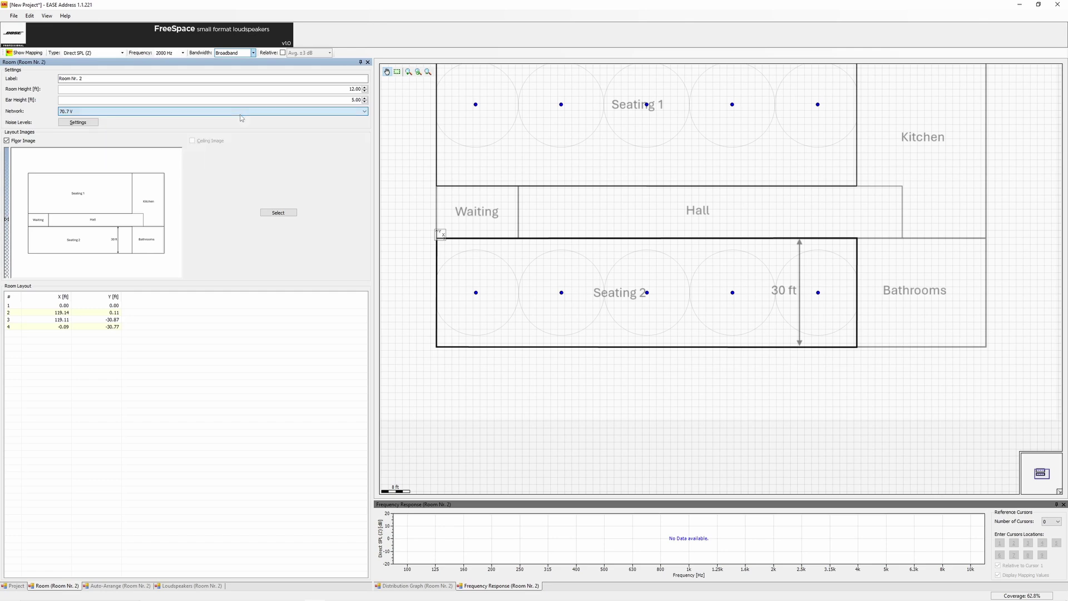
pyautogui.click(449, 148)
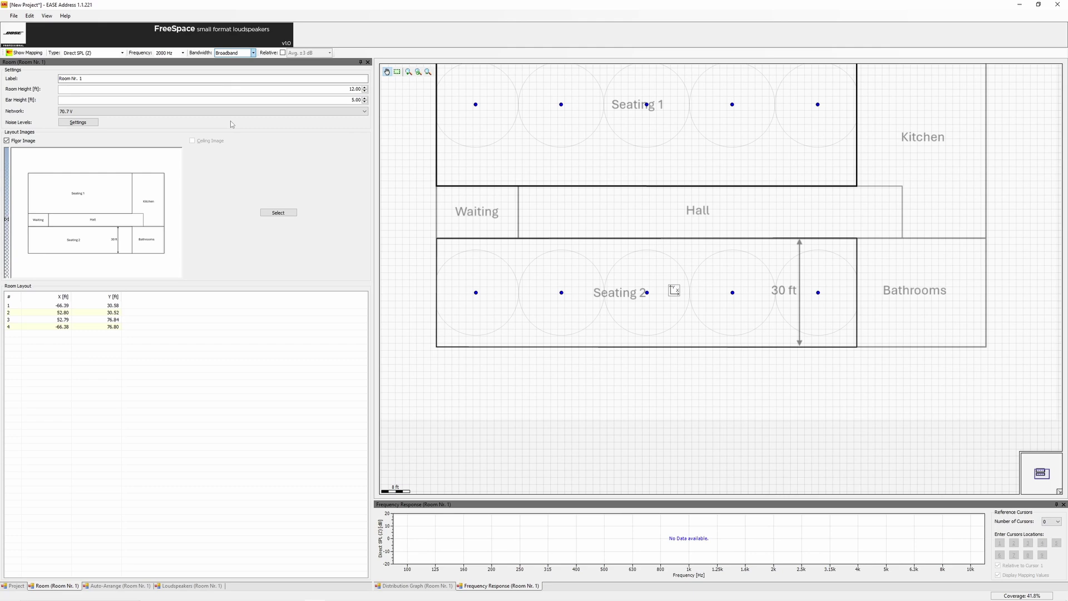
pyautogui.click(79, 123)
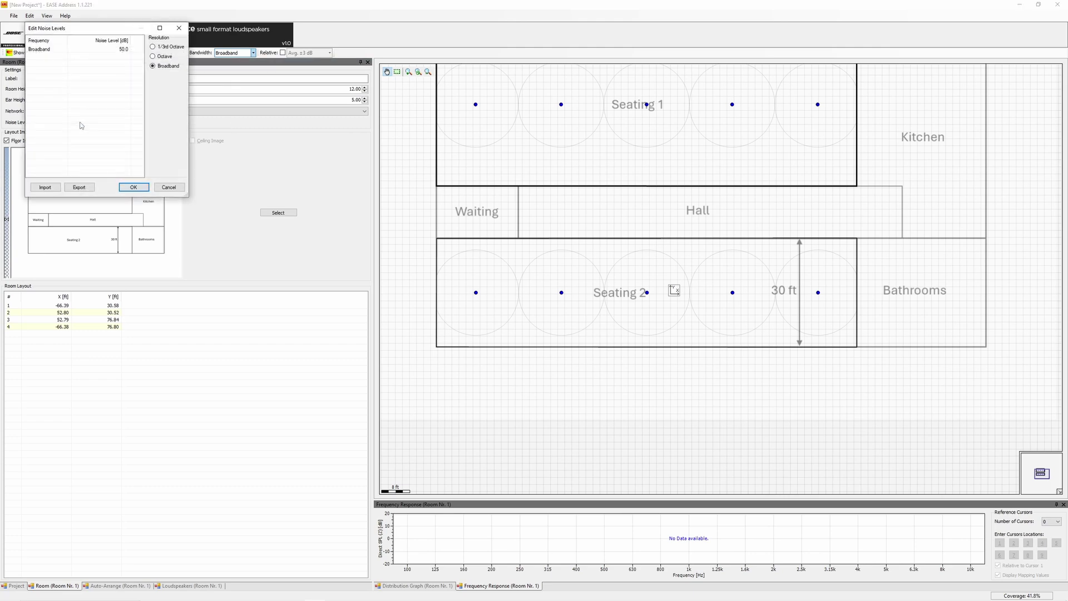
pyautogui.click(153, 47)
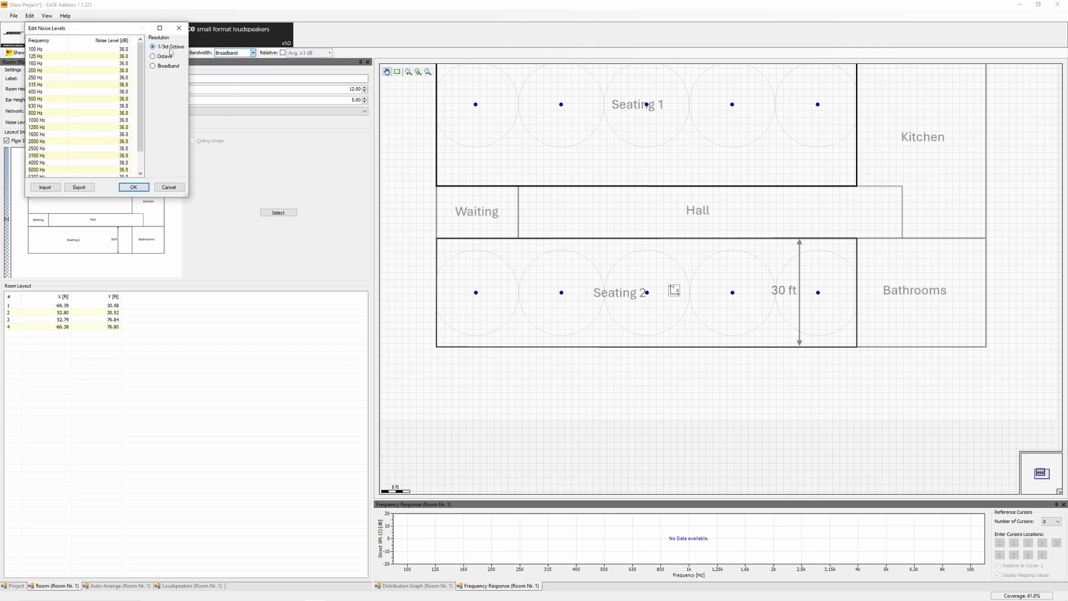
pyautogui.click(164, 57)
pyautogui.click(170, 67)
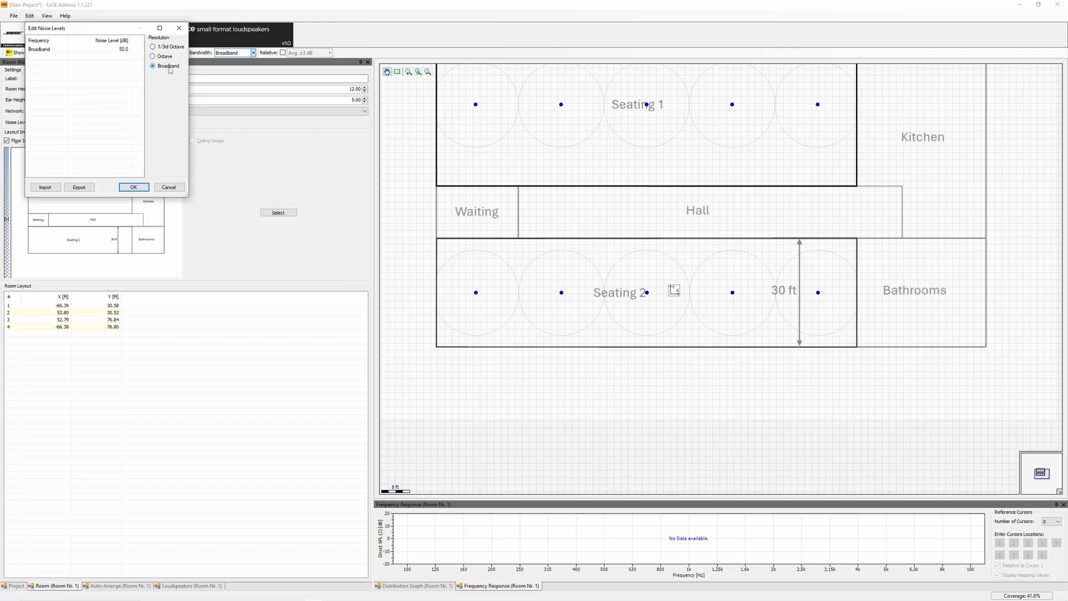
pyautogui.click(144, 188)
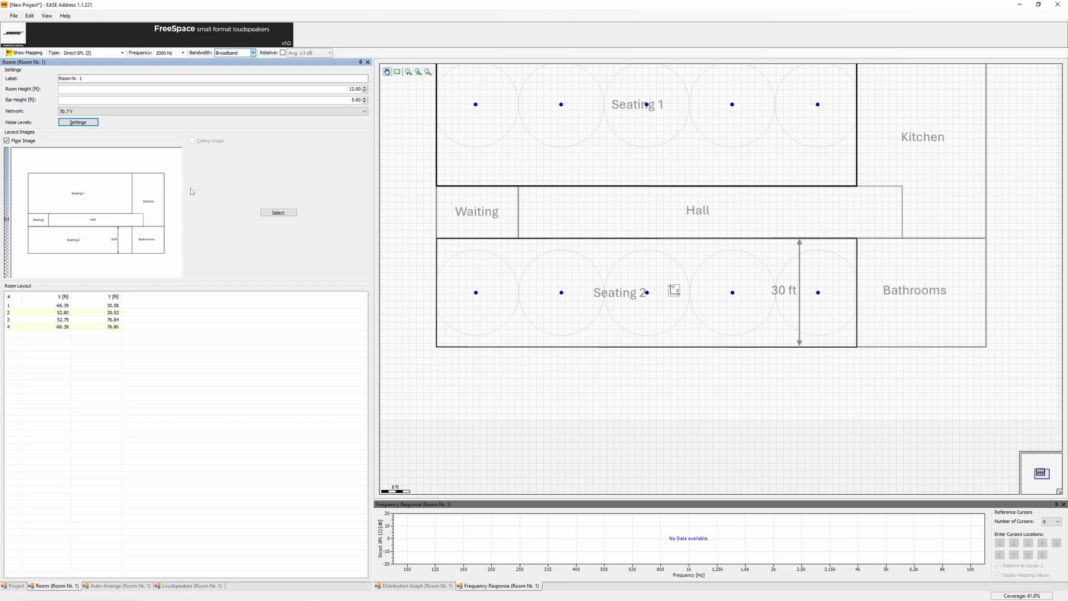
pyautogui.click(117, 55)
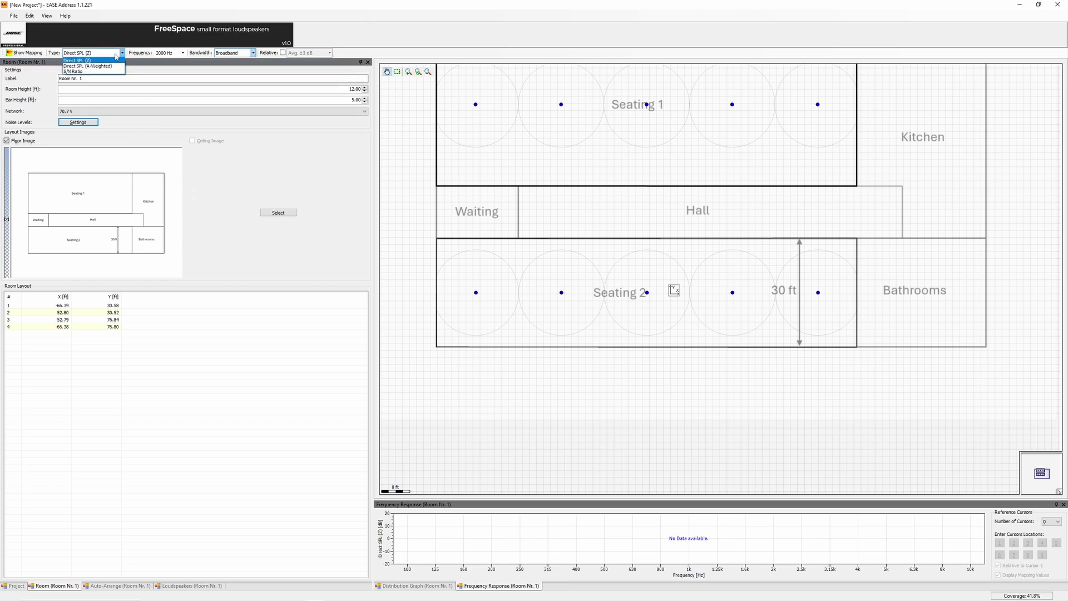
pyautogui.click(116, 59)
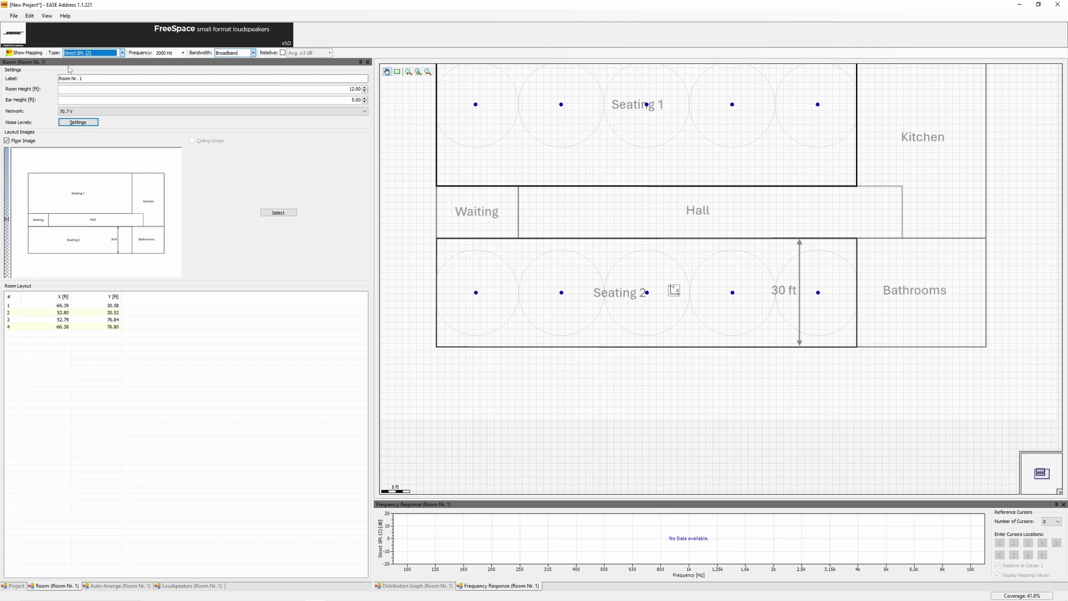
# Turn on SPL mapping over both rooms, keeping 2000 Hz as the frequency.
pyautogui.click(32, 54)
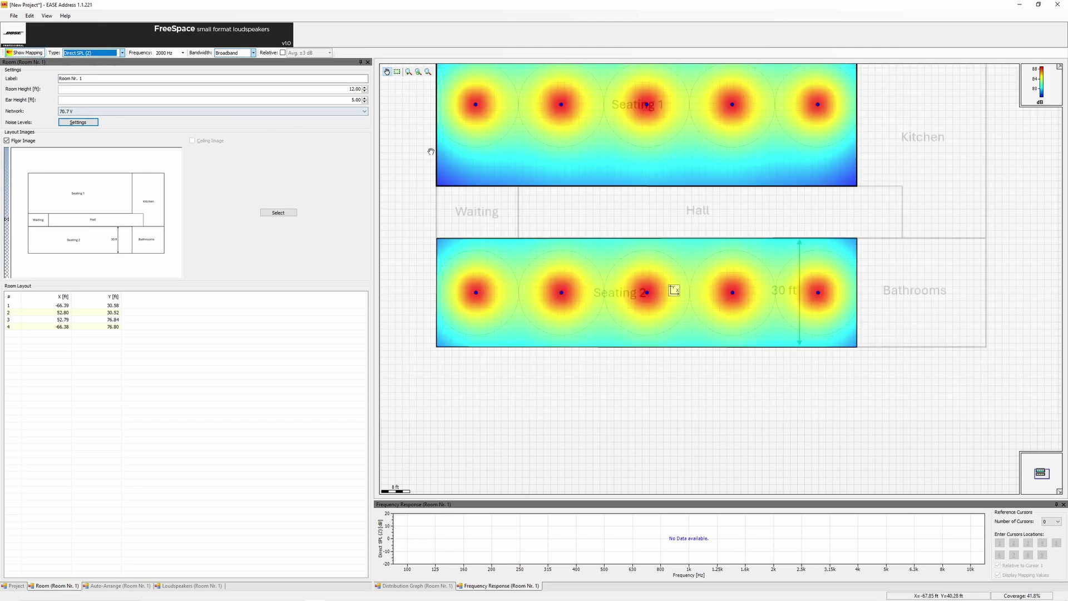
pyautogui.scroll(1, 437, 166)
pyautogui.scroll(-1, 437, 166)
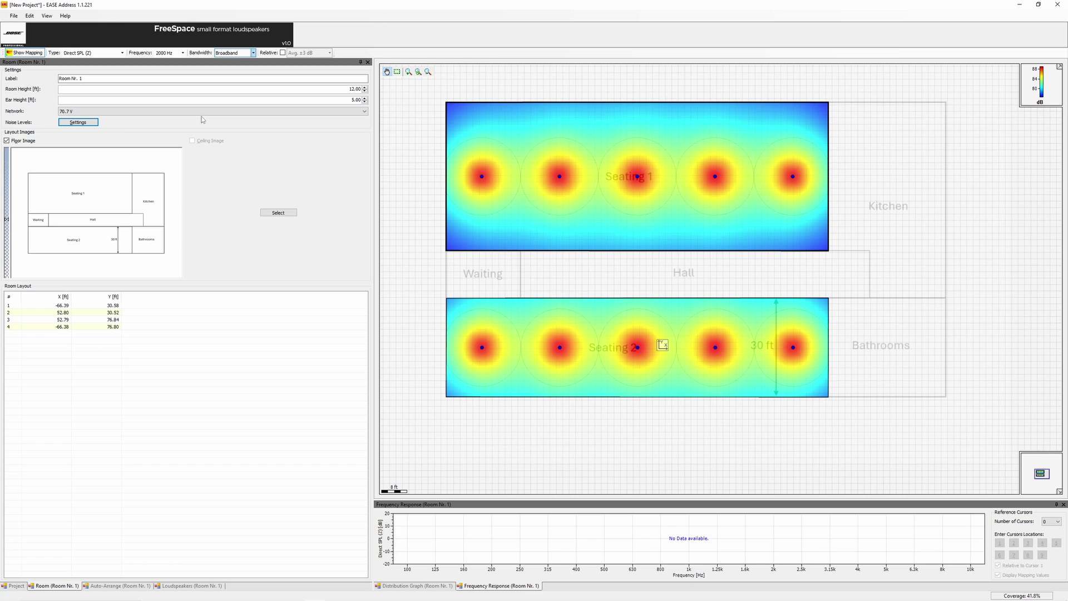
pyautogui.click(182, 53)
pyautogui.click(167, 131)
# Set the mapping bandwidth to 3 Octaves, leaving levels absolute rather than relative.
pyautogui.click(253, 53)
pyautogui.click(244, 72)
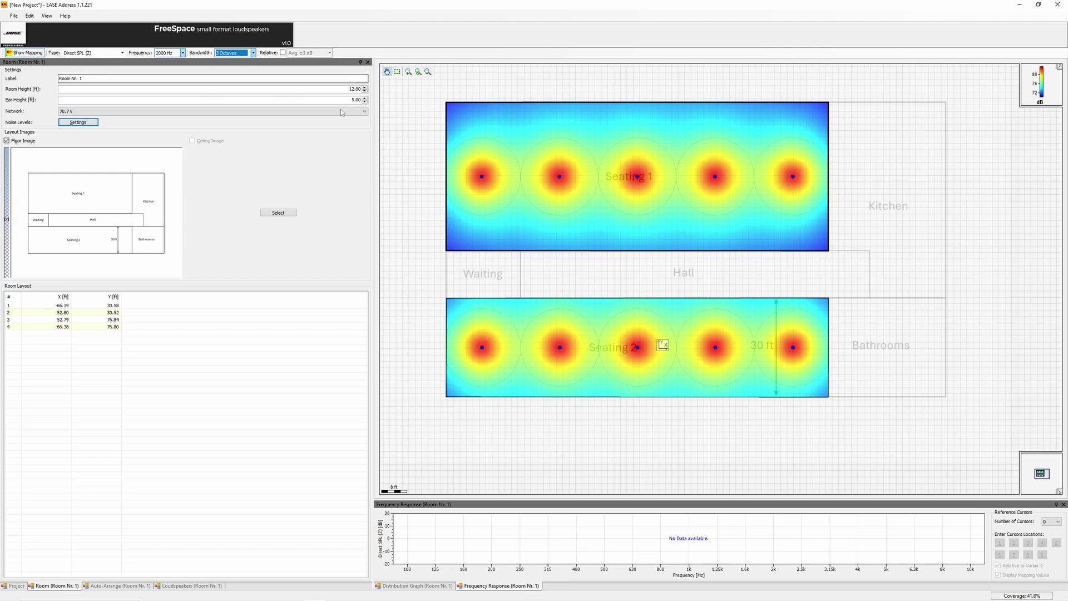
pyautogui.click(283, 52)
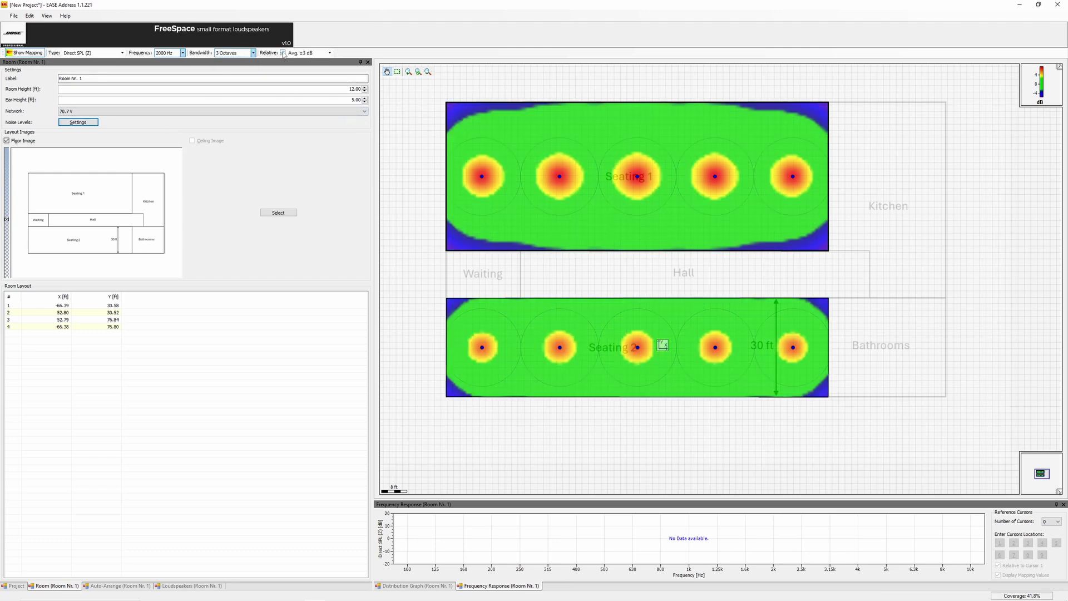
pyautogui.click(282, 53)
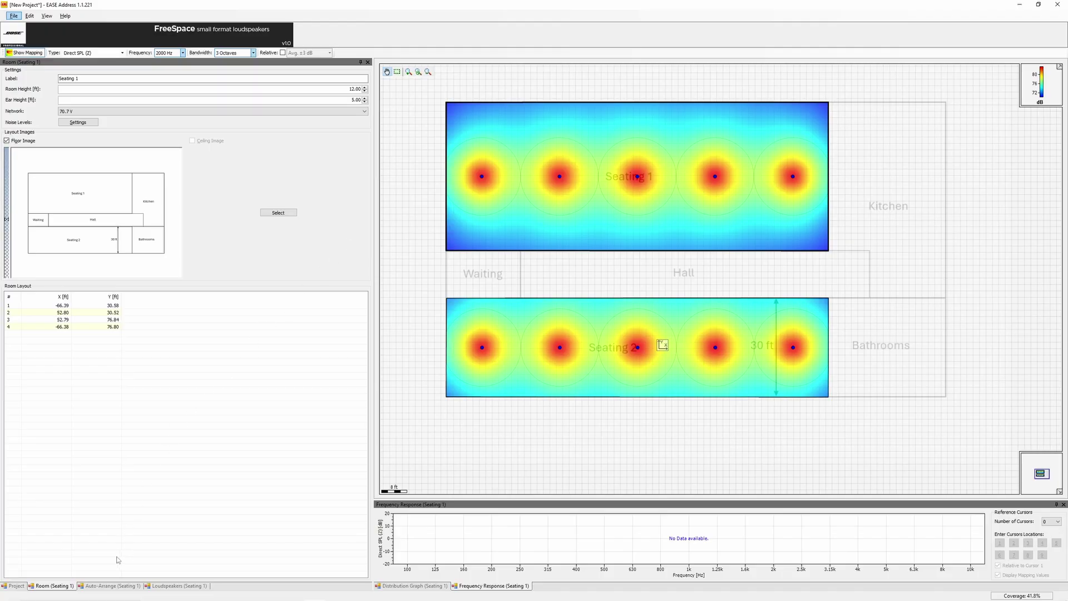
# Enable automatic loudspeaker arrangement for Seating 1 using FS4CE (Bose Professional) speakers.
pyautogui.click(114, 584)
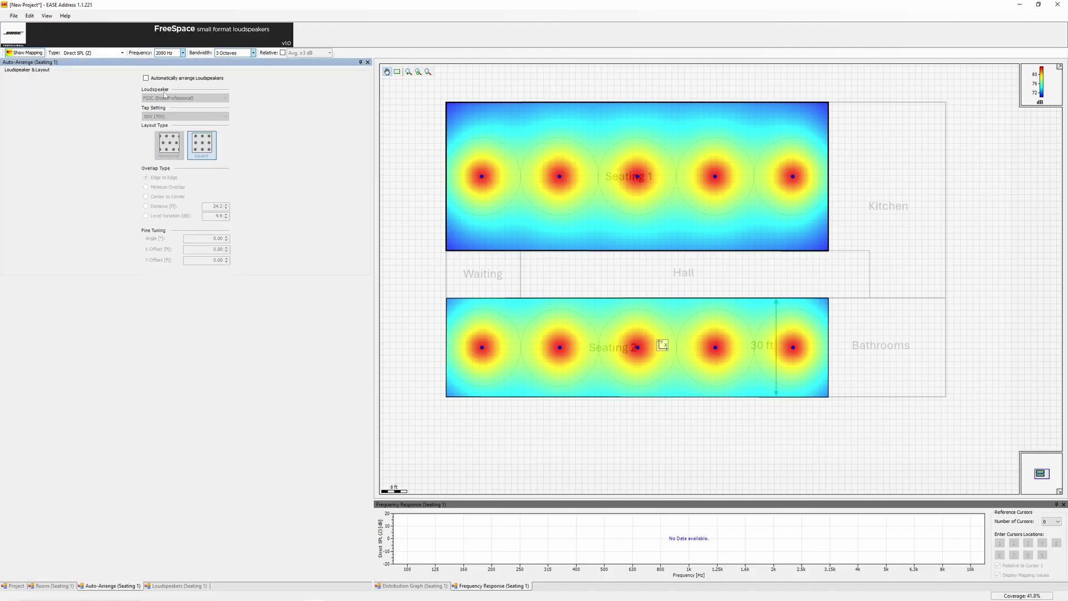
pyautogui.click(146, 78)
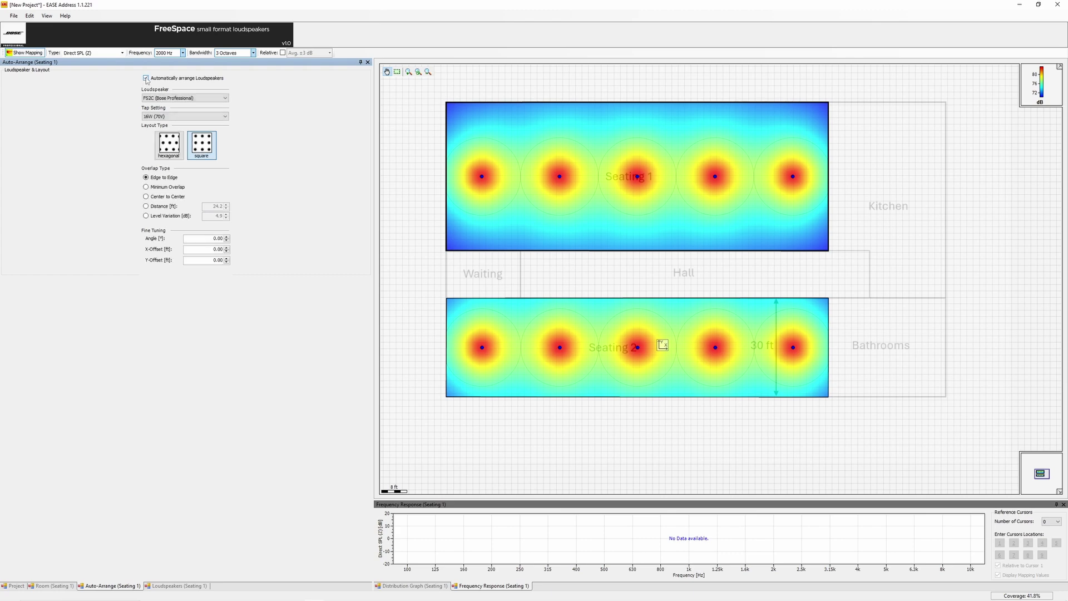
pyautogui.click(201, 99)
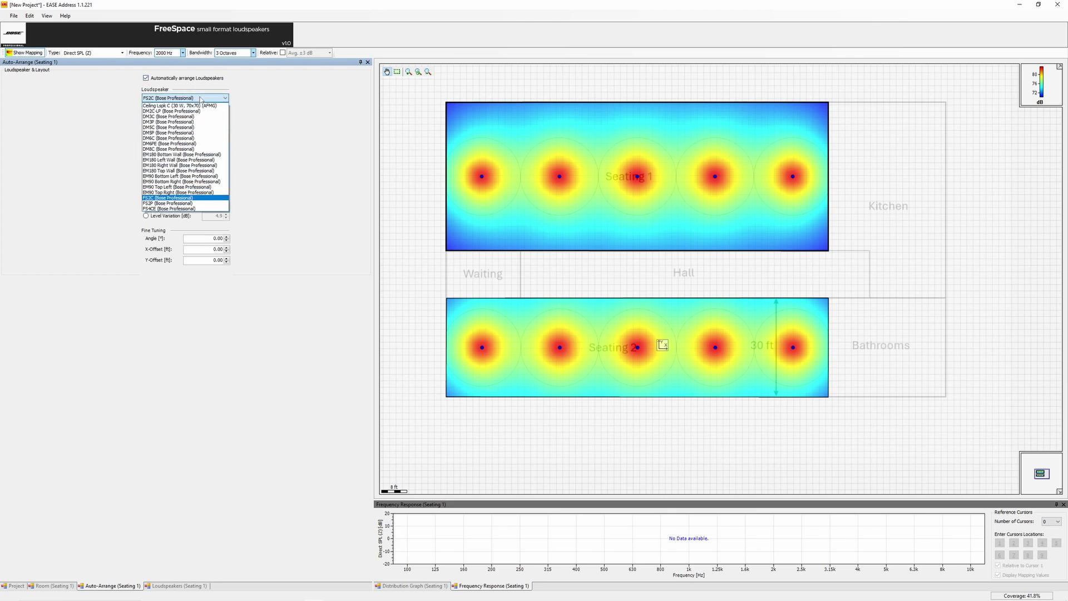
pyautogui.click(172, 209)
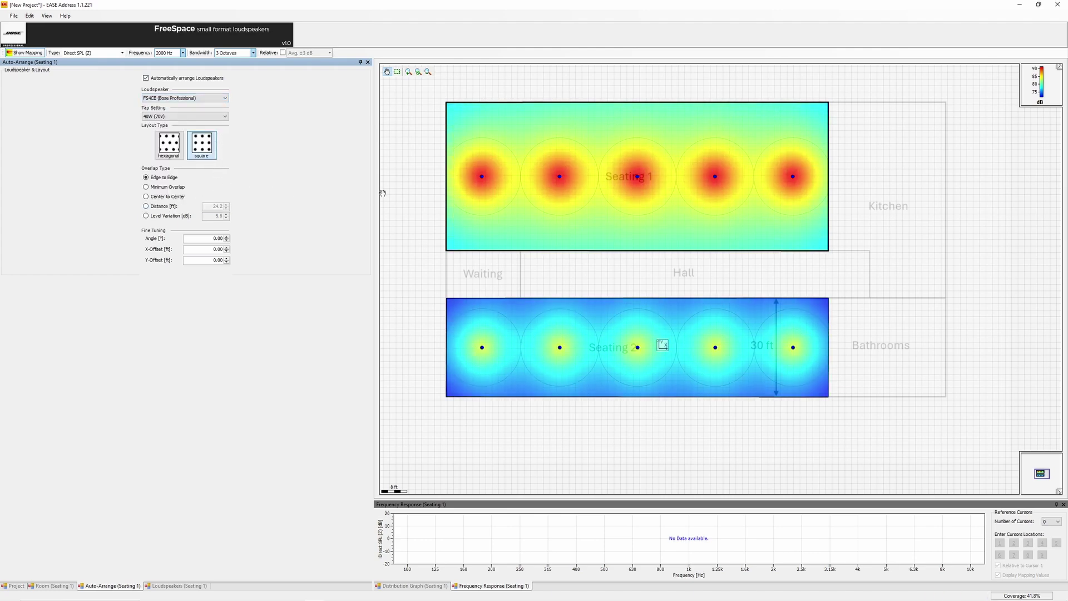
# Select Seating 1's first loudspeaker, delete it, then undo the deletion.
pyautogui.click(482, 179)
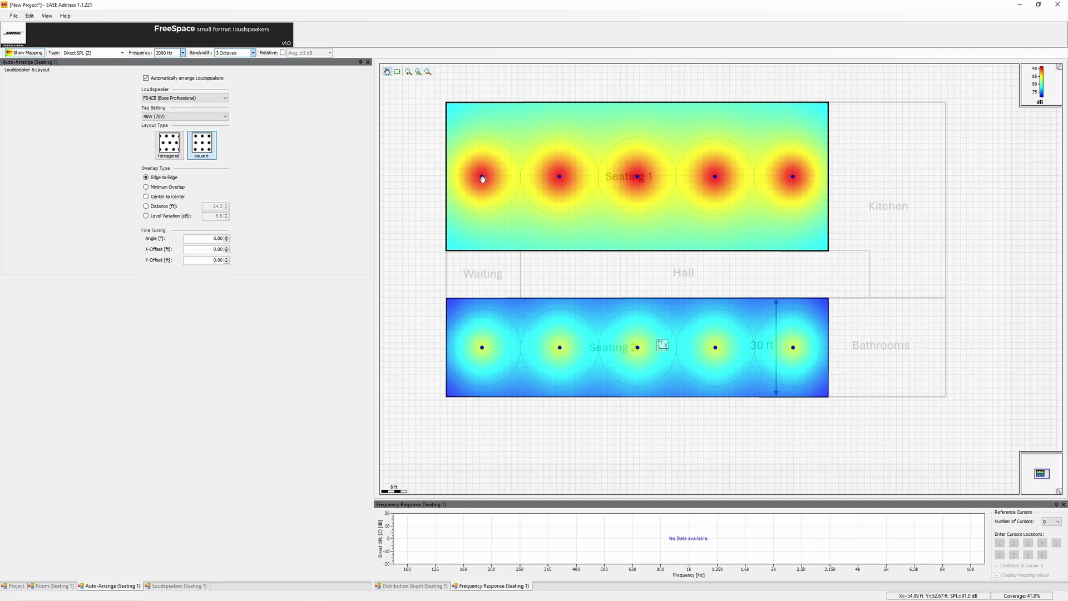
pyautogui.moveTo(482, 178); pyautogui.dragTo(482, 178)
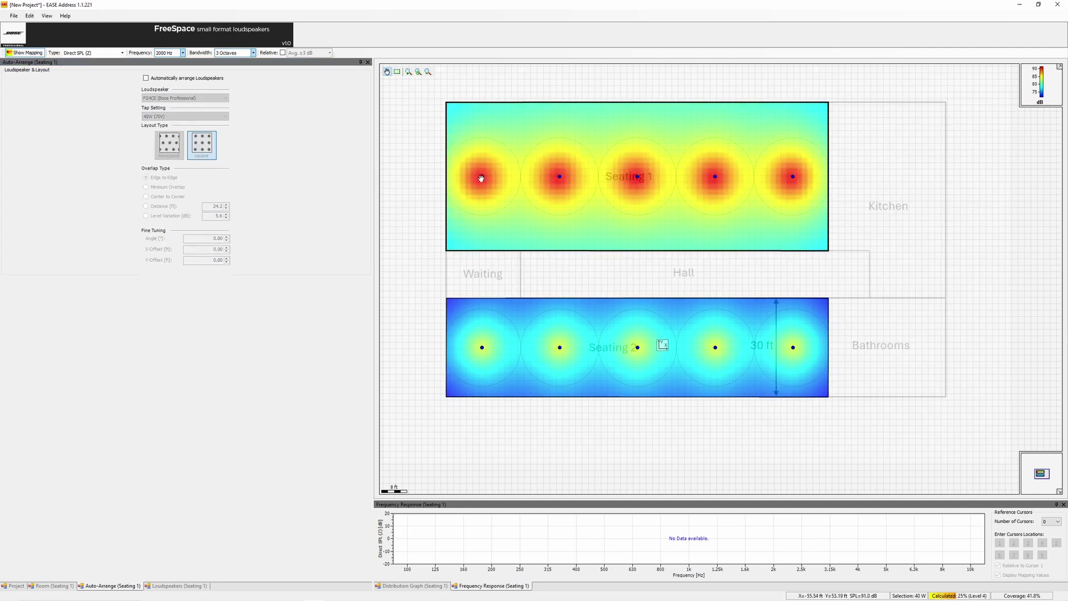
pyautogui.press('Delete')
pyautogui.hotkey('ctrl', 'z')
pyautogui.hotkey('ctrl', 'z')
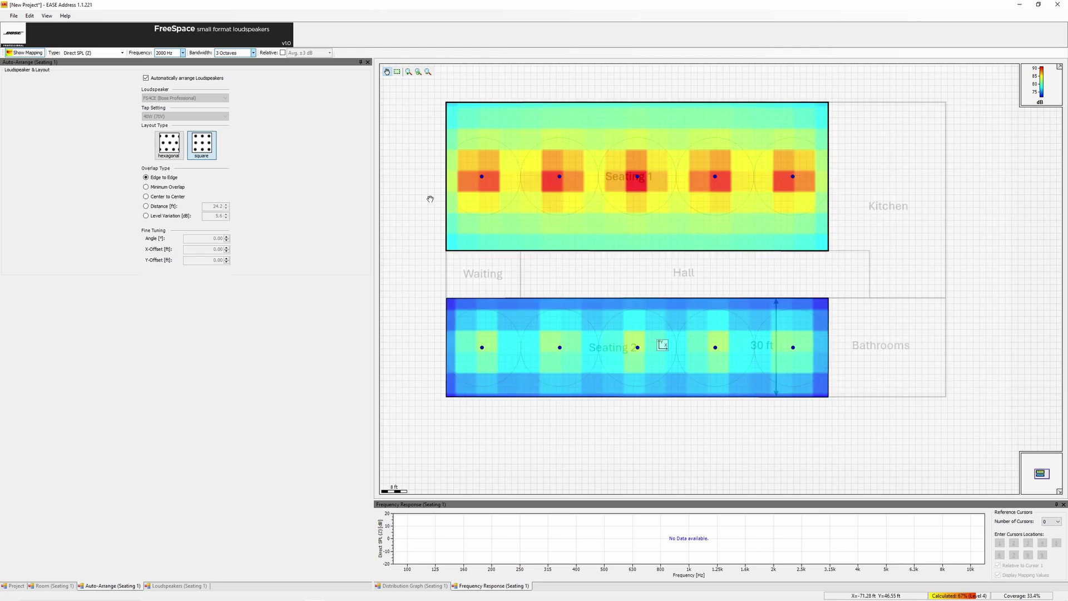
pyautogui.click(339, 209)
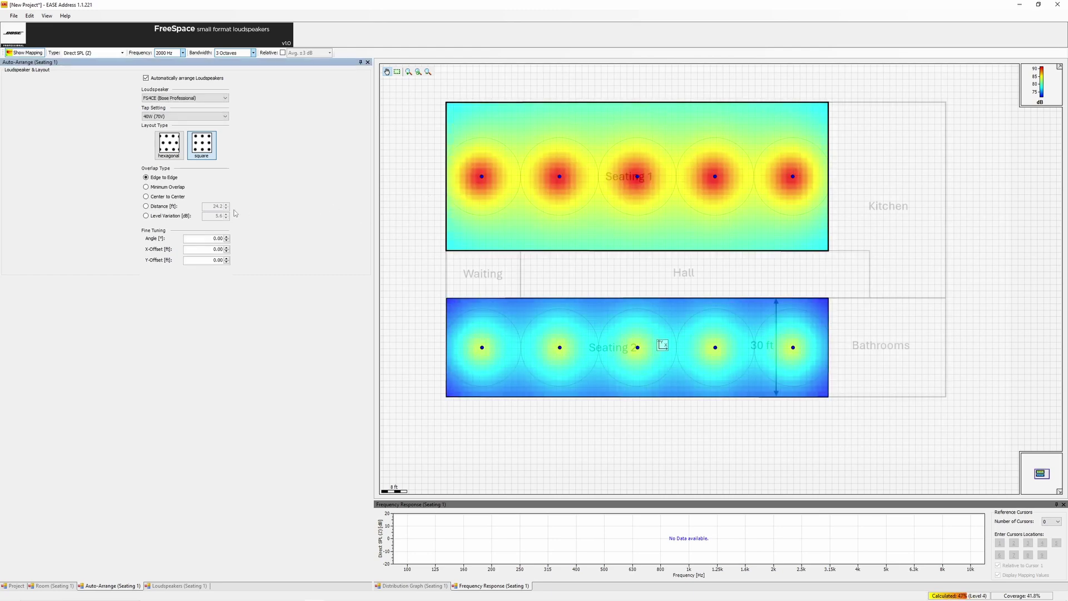
pyautogui.click(175, 191)
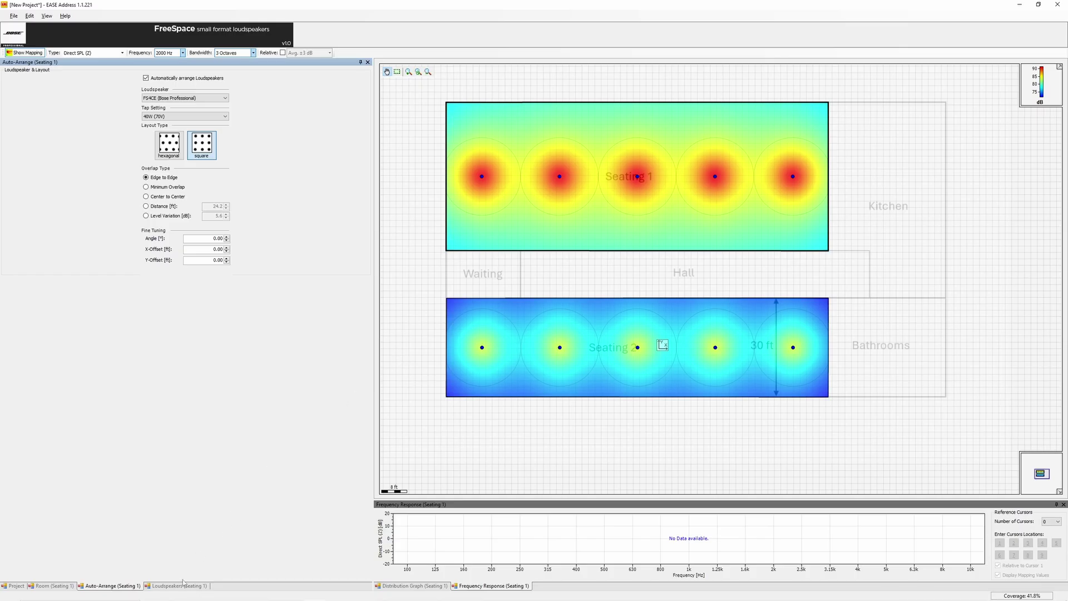
# Mute loudspeaker 5 and unmute it again, leaving it unmuted.
pyautogui.click(183, 585)
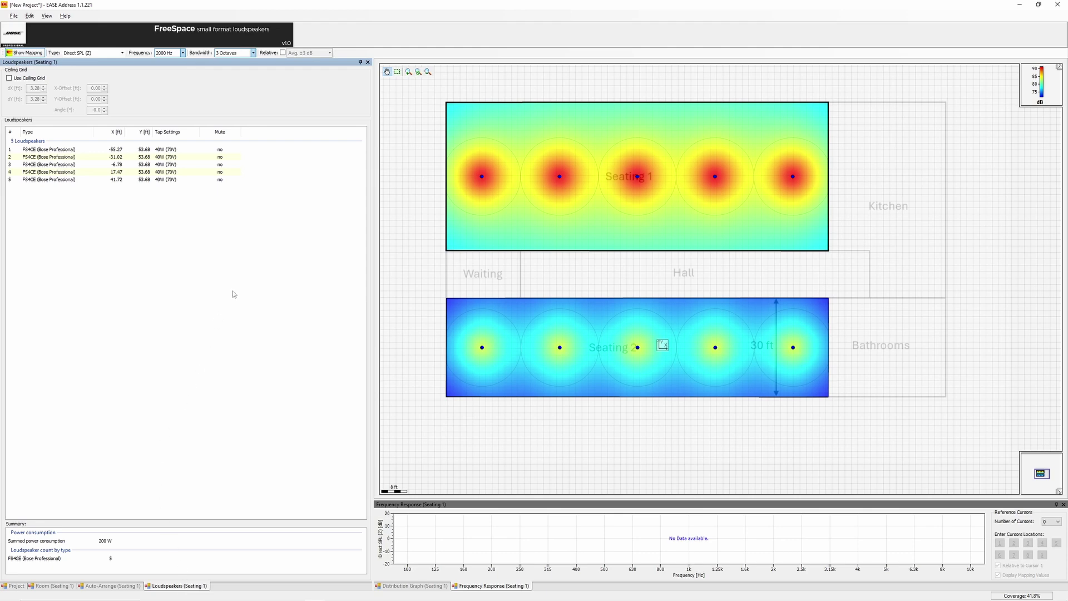
pyautogui.click(220, 183)
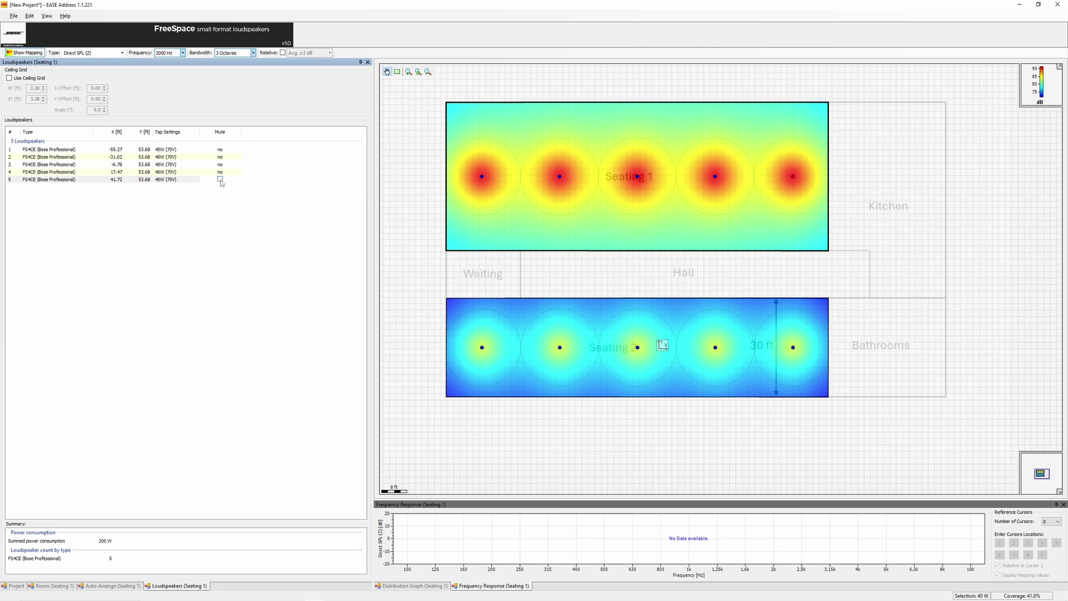
pyautogui.click(220, 180)
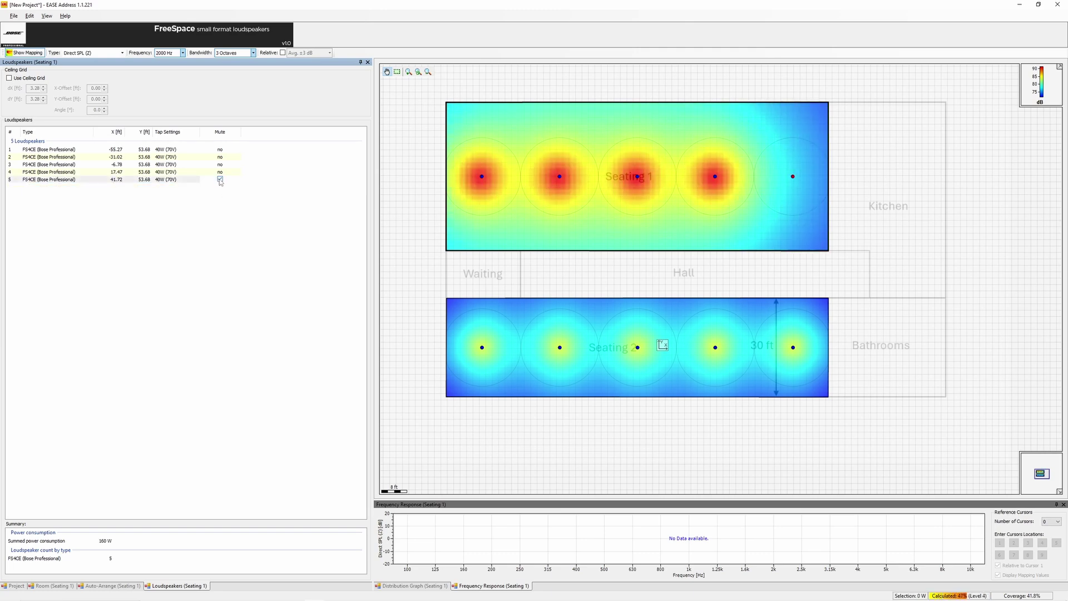
pyautogui.click(221, 180)
pyautogui.click(92, 182)
# Change all five Seating 1 loudspeakers to the FS2C type at 16W (70V) through their shared Properties.
pyautogui.keyDown('shift'); pyautogui.click(89, 149); pyautogui.keyUp('shift')
pyautogui.rightClick(89, 149)
pyautogui.click(103, 154)
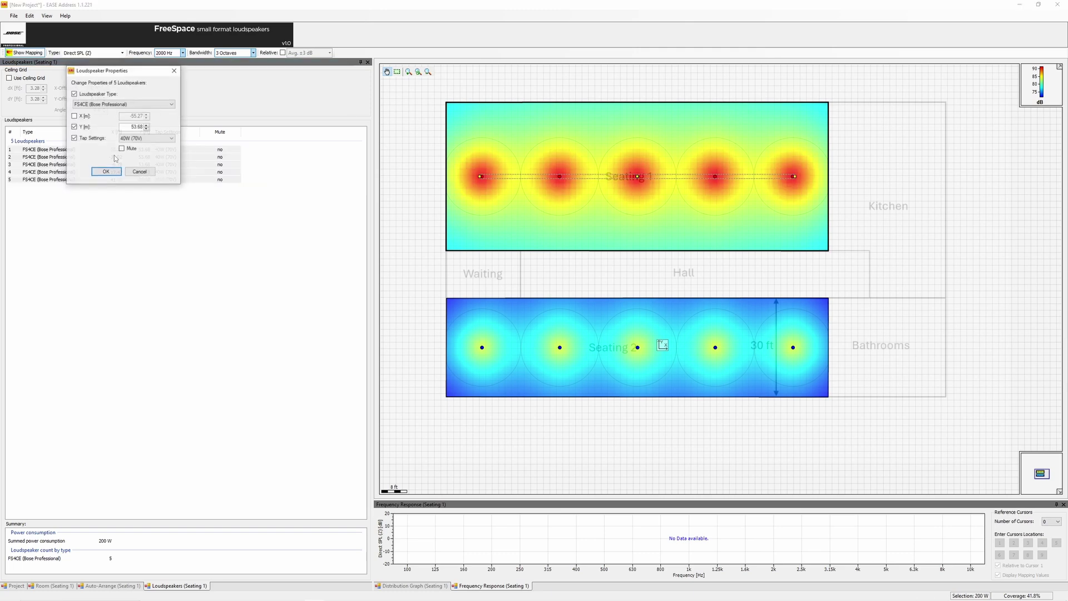
pyautogui.click(123, 105)
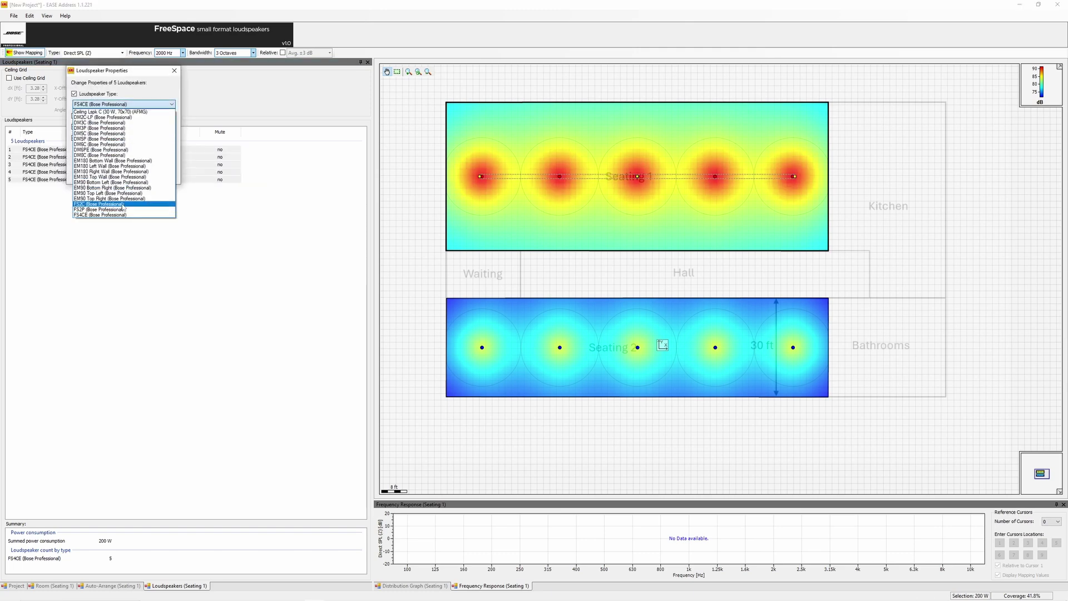
pyautogui.click(144, 207)
pyautogui.click(106, 172)
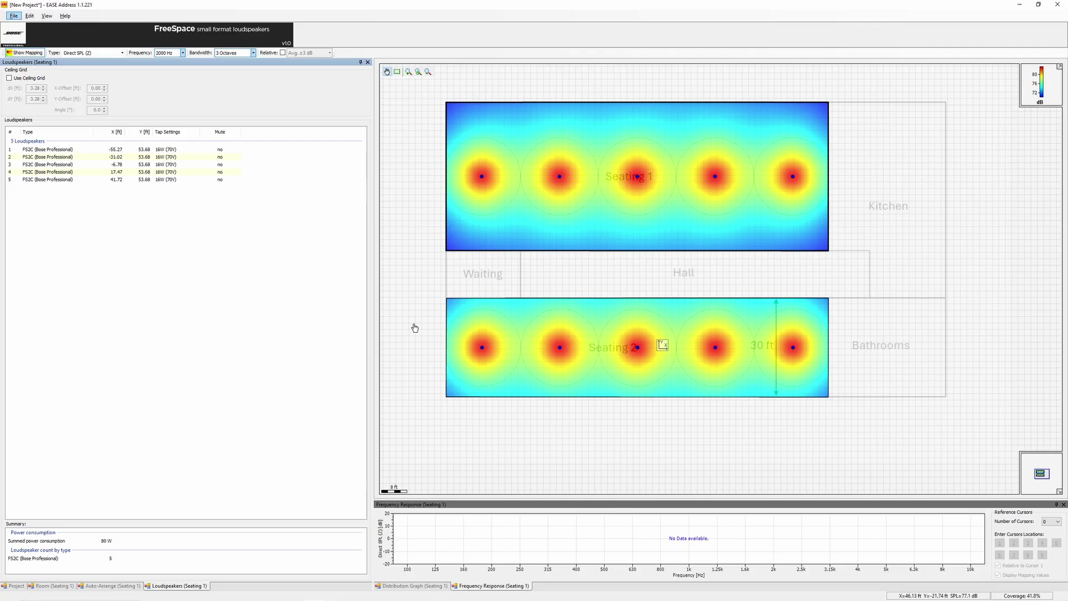
# Set loudspeaker 5's X to 40, then undo its small move to restore its position.
pyautogui.click(116, 181)
pyautogui.click(116, 180)
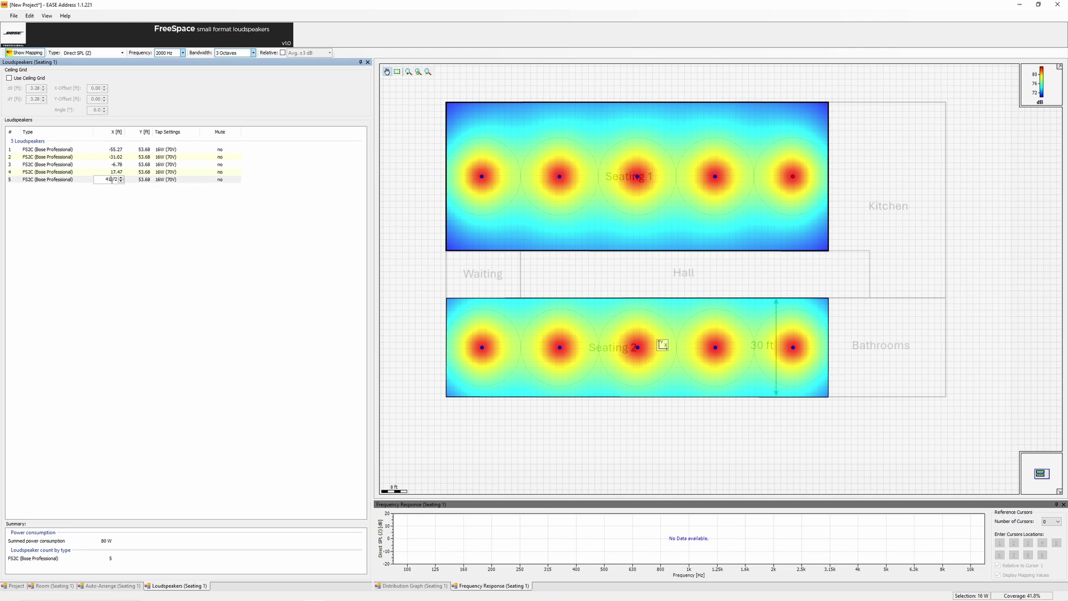
pyautogui.write('40')
pyautogui.press('Return')
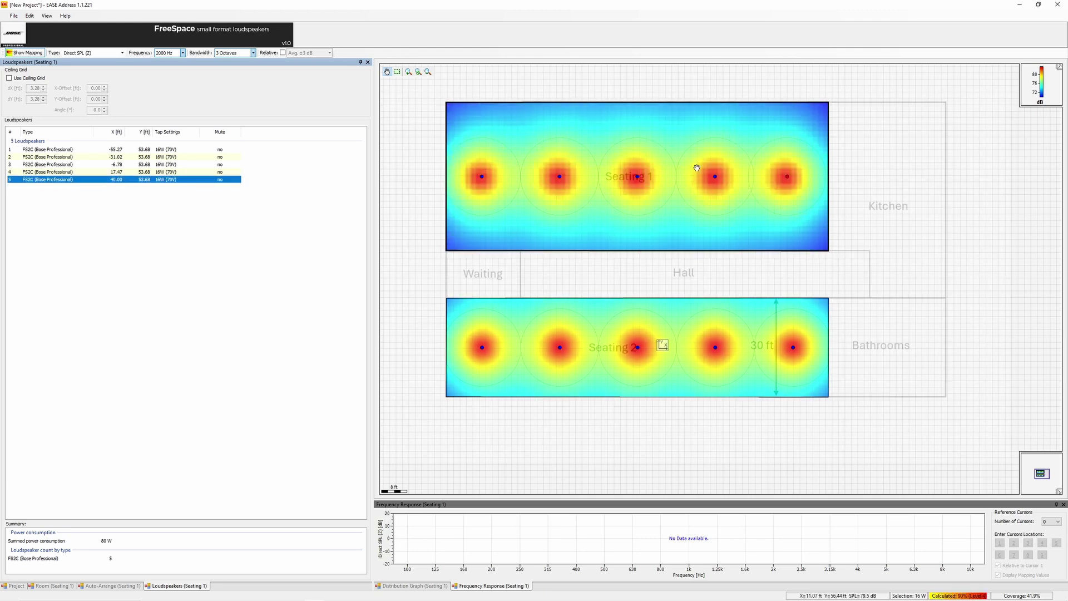
pyautogui.moveTo(788, 177); pyautogui.dragTo(786, 183)
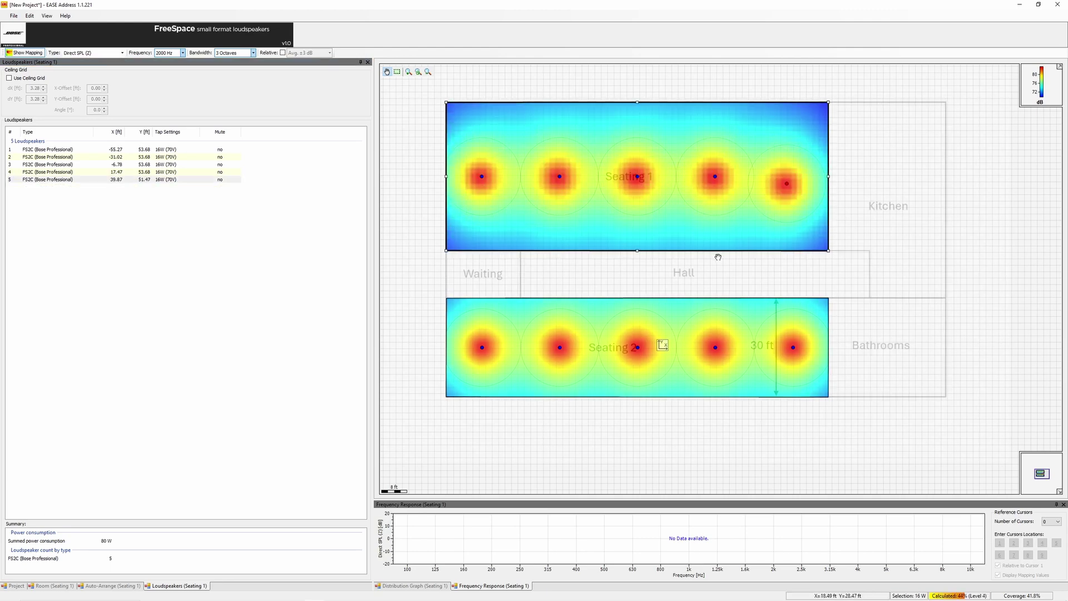
pyautogui.hotkey('ctrl', 'z')
pyautogui.hotkey('ctrl', 'z')
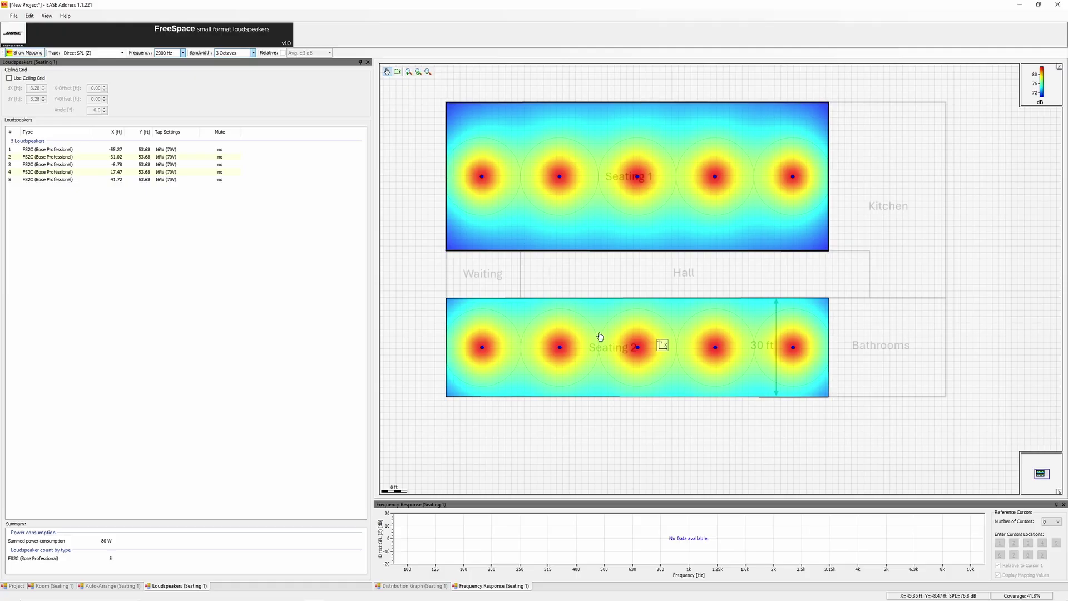
# Set Number of Cursors to 2 and move cursor 1 to the right within Seating 1.
pyautogui.click(1052, 522)
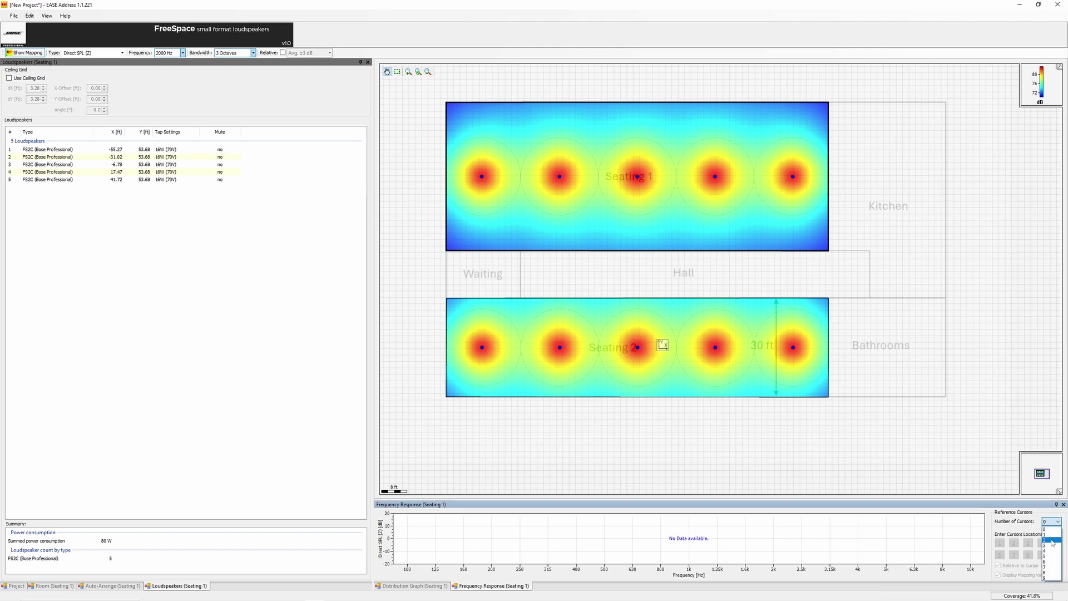
pyautogui.click(1053, 541)
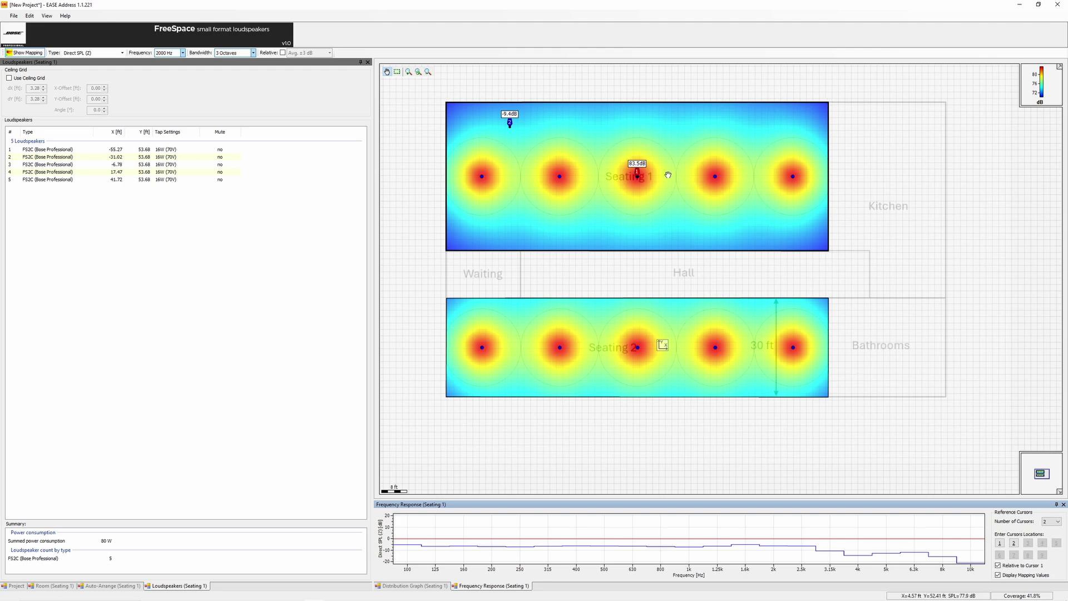
pyautogui.moveTo(640, 177); pyautogui.dragTo(676, 176)
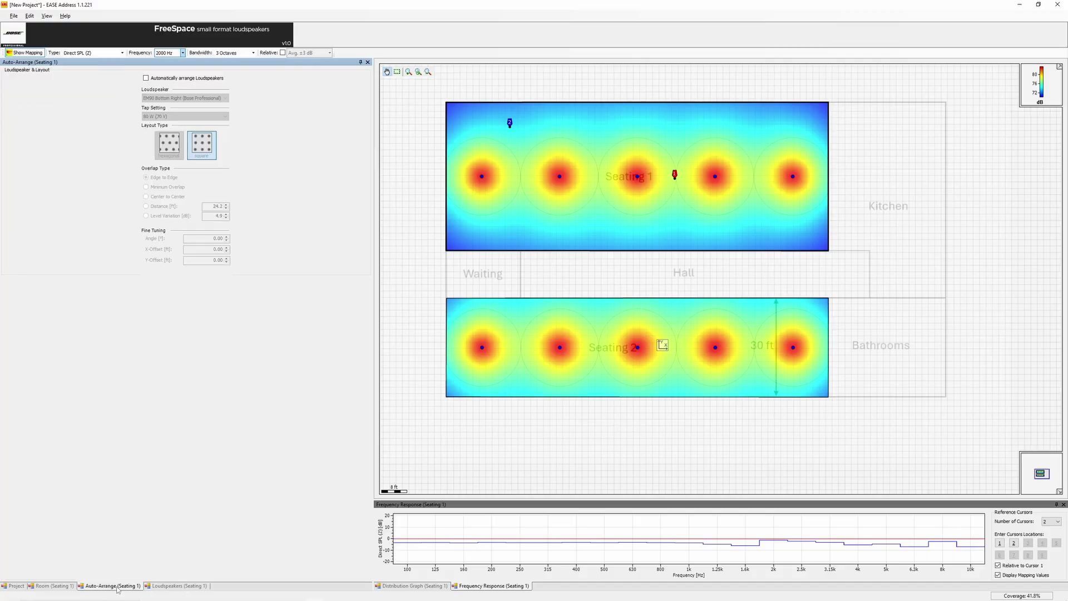
# Set the mapping frequency to 4000 Hz.
pyautogui.click(167, 585)
pyautogui.click(183, 52)
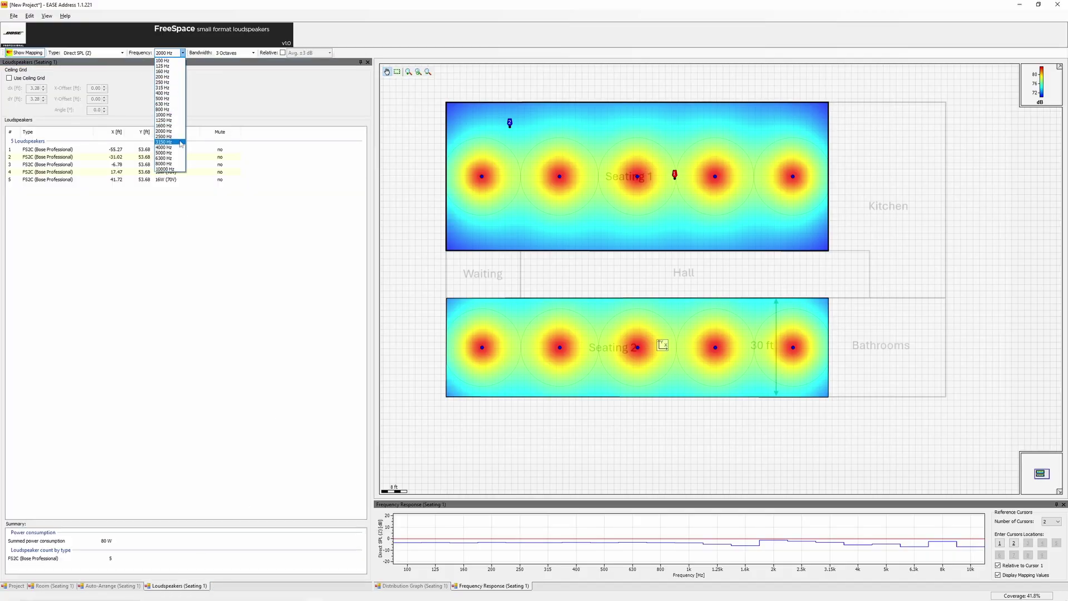
pyautogui.click(170, 143)
# Make speakers 1 and 2 EM90 Top Left and EM90 Bottom Left, placed in Seating 1's left corners.
pyautogui.click(76, 150)
pyautogui.click(90, 150)
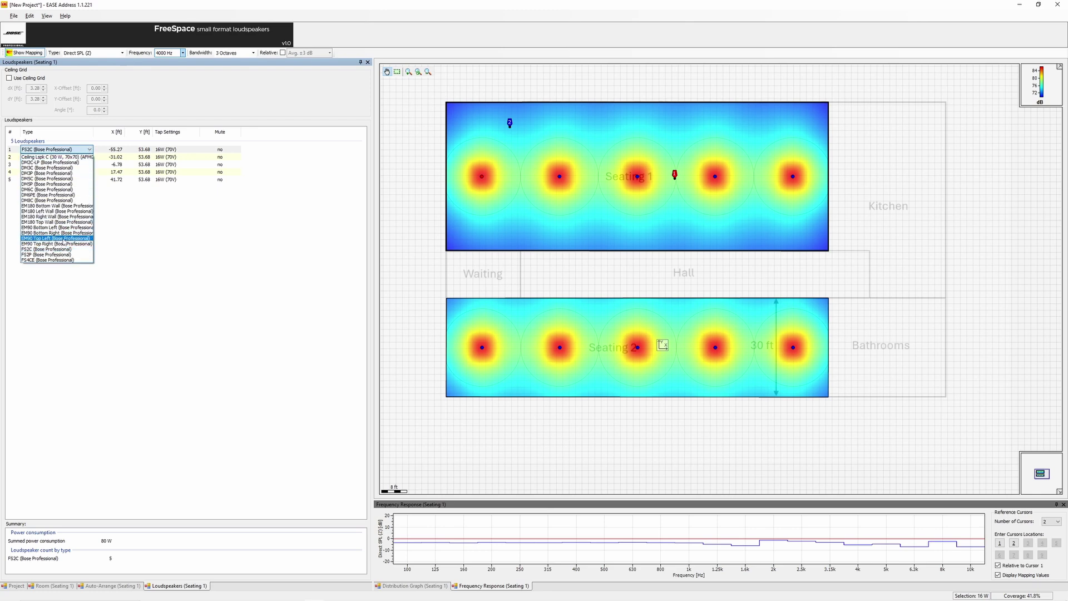
pyautogui.click(64, 241)
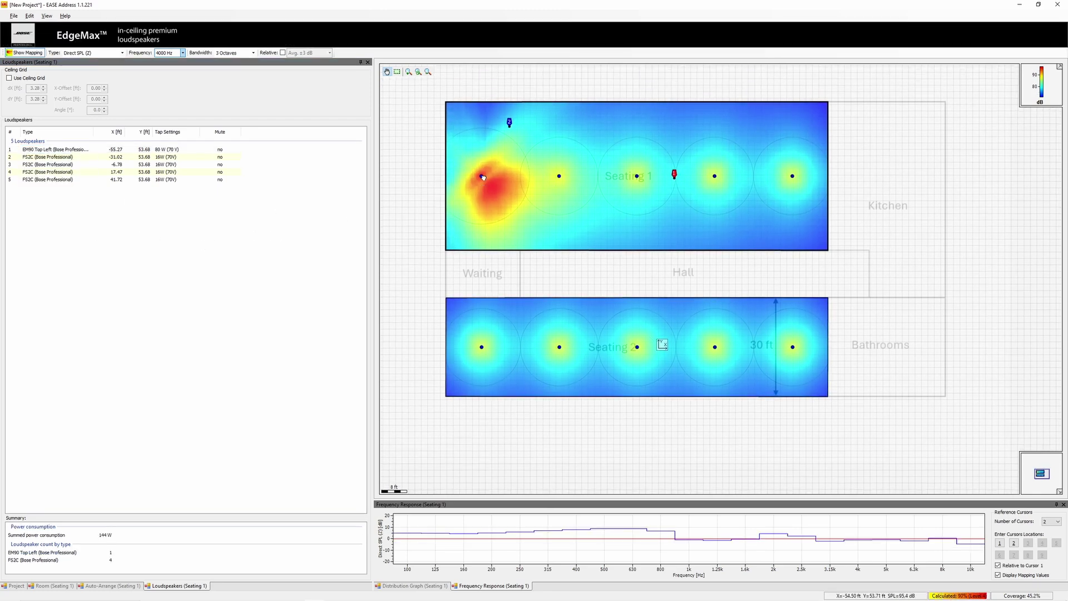
pyautogui.click(482, 177)
pyautogui.moveTo(453, 112); pyautogui.dragTo(453, 110)
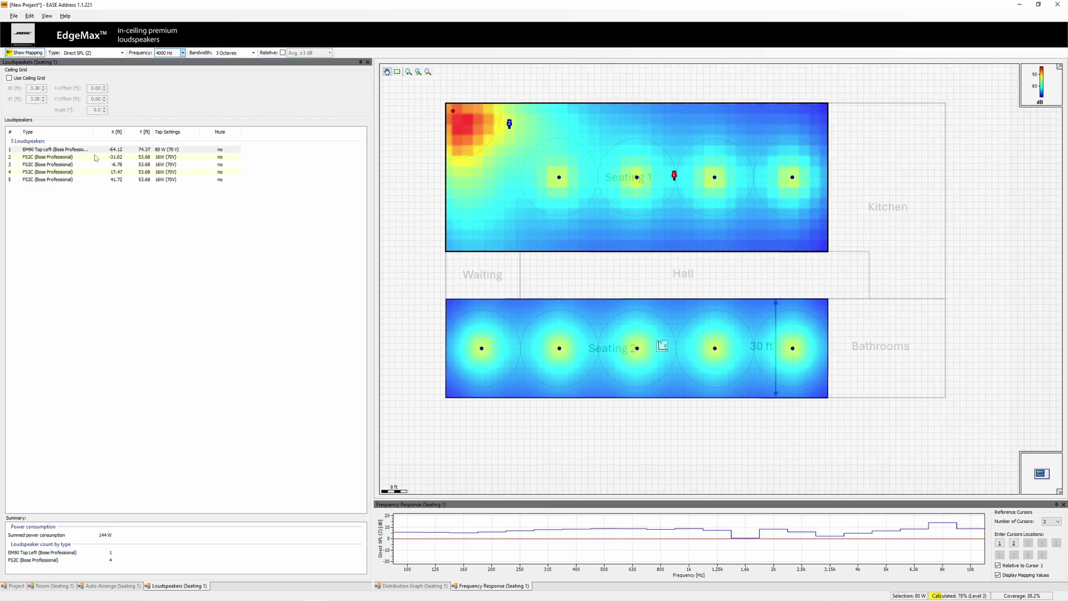
pyautogui.click(89, 157)
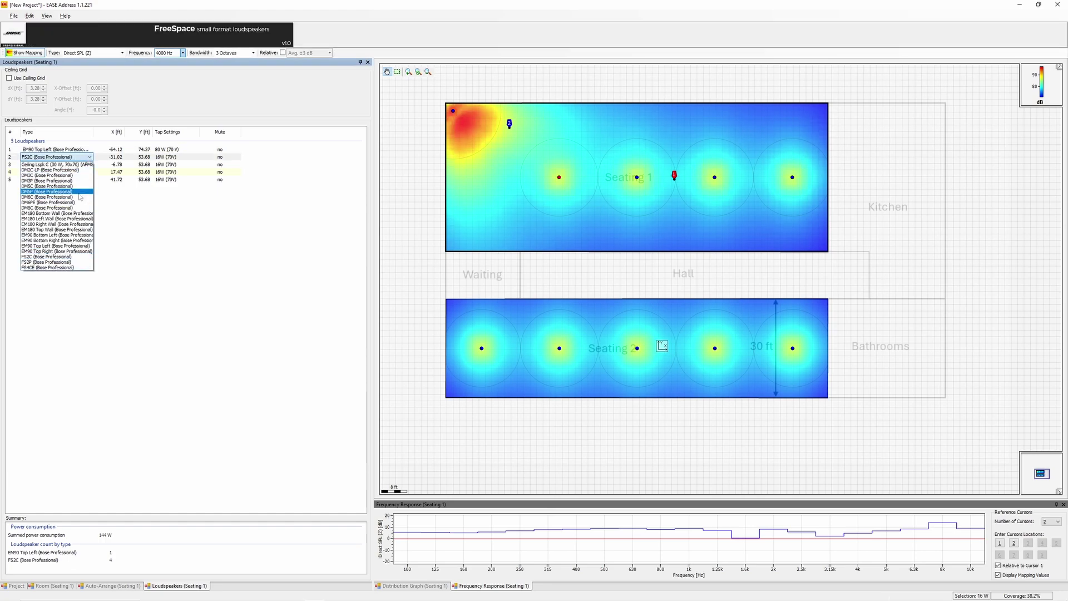
pyautogui.click(64, 235)
pyautogui.moveTo(555, 181); pyautogui.dragTo(456, 242)
# Make speaker 3 an EM180 Top Wall on the top wall and speaker 4 an EM180 Bottom Wall.
pyautogui.click(90, 165)
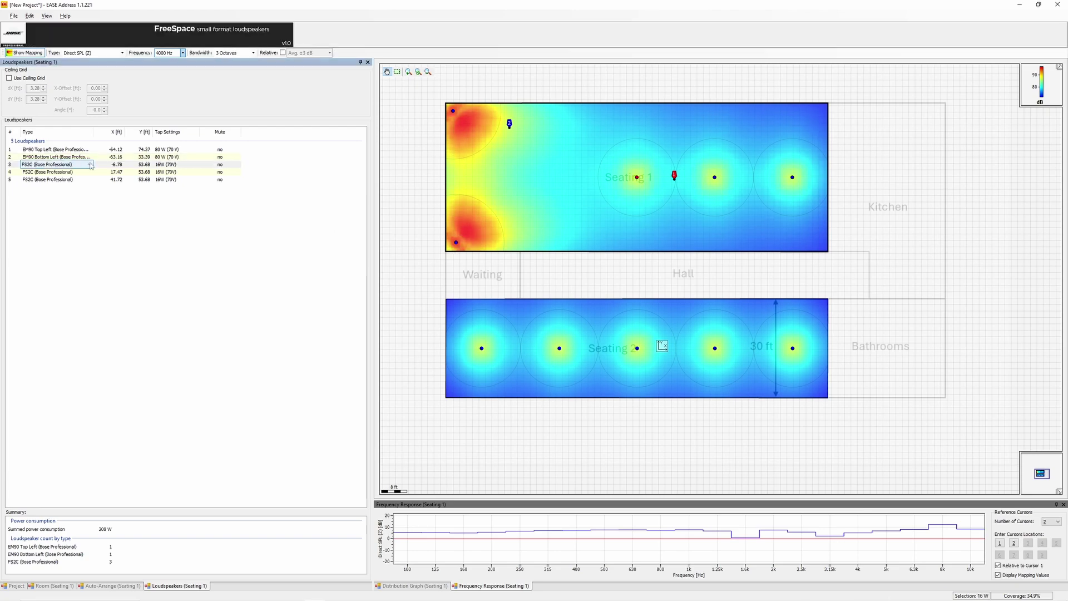
pyautogui.click(90, 165)
pyautogui.click(82, 237)
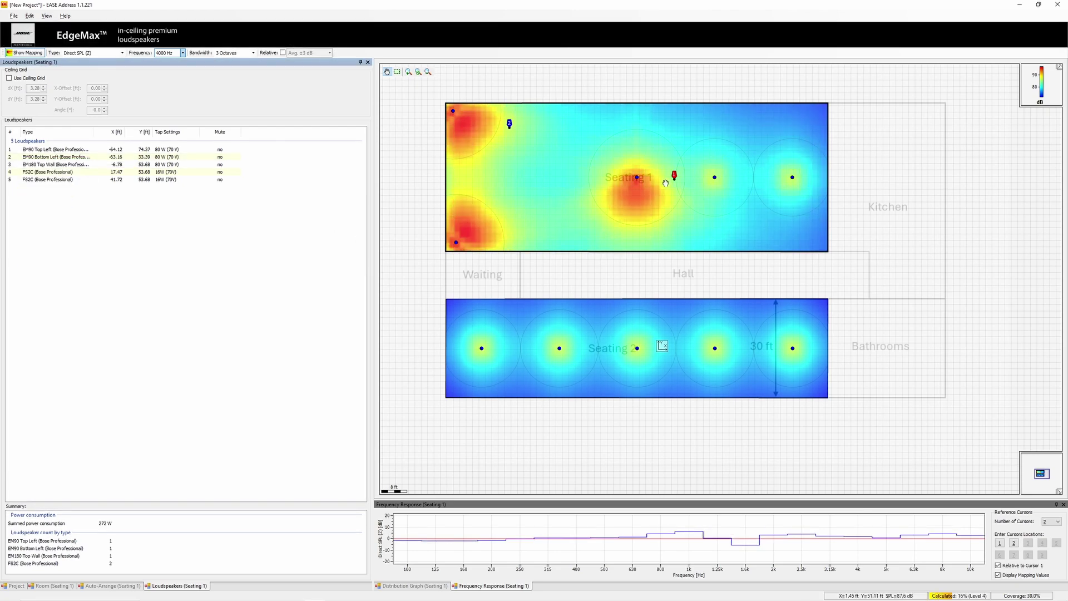
pyautogui.moveTo(638, 180); pyautogui.dragTo(634, 109)
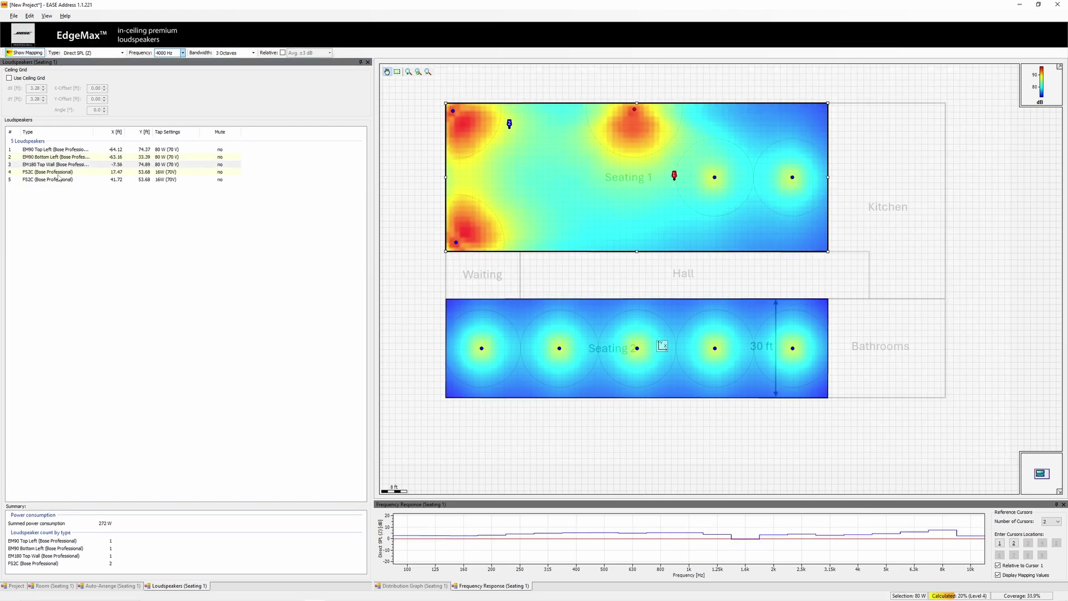
pyautogui.click(85, 173)
pyautogui.click(85, 172)
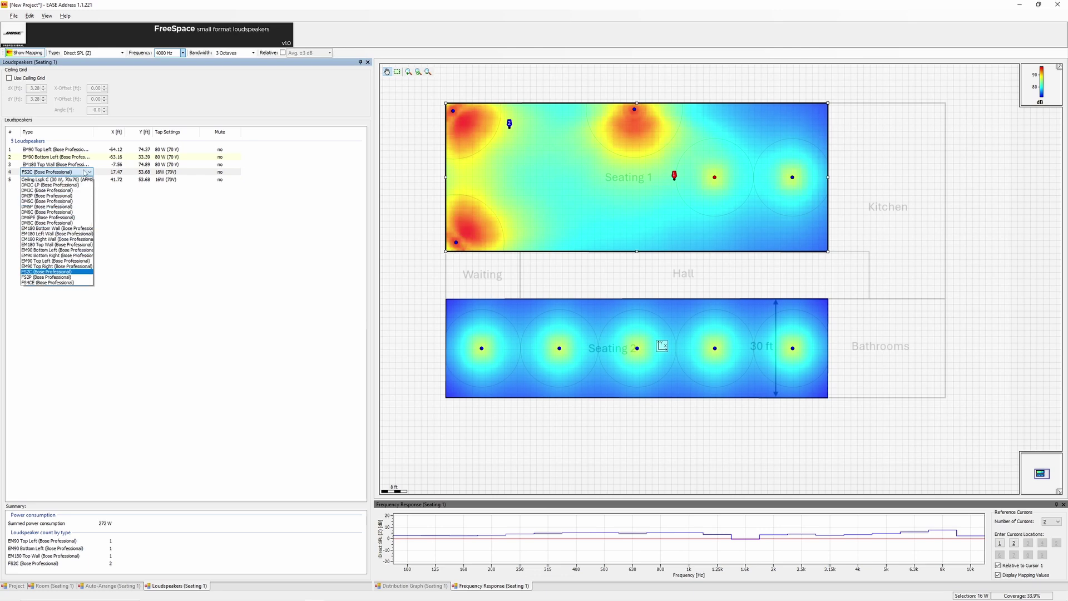
pyautogui.click(77, 250)
pyautogui.click(70, 173)
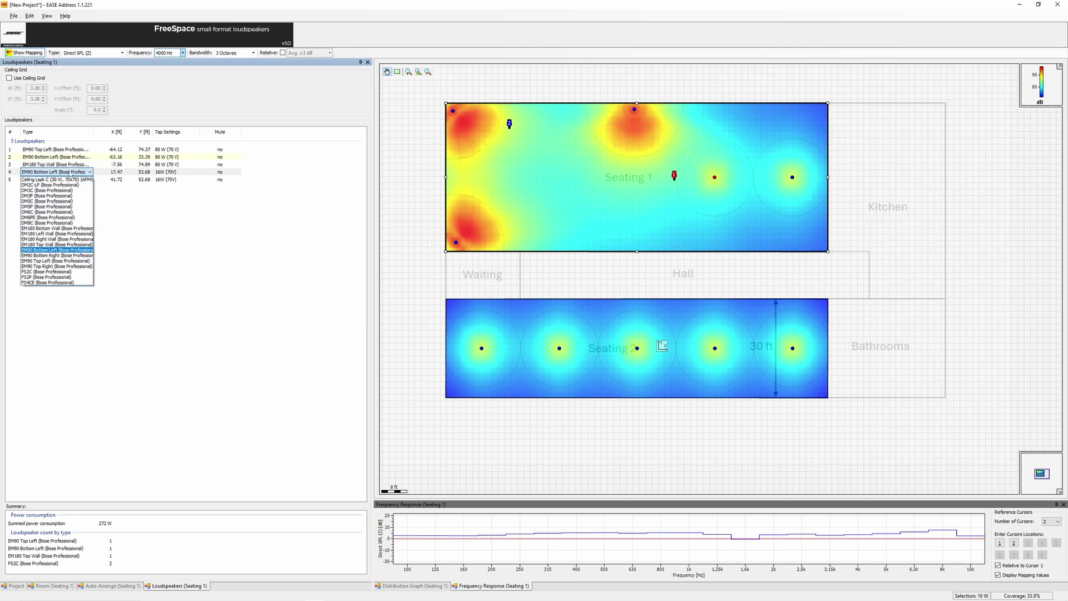
pyautogui.click(75, 228)
pyautogui.click(716, 178)
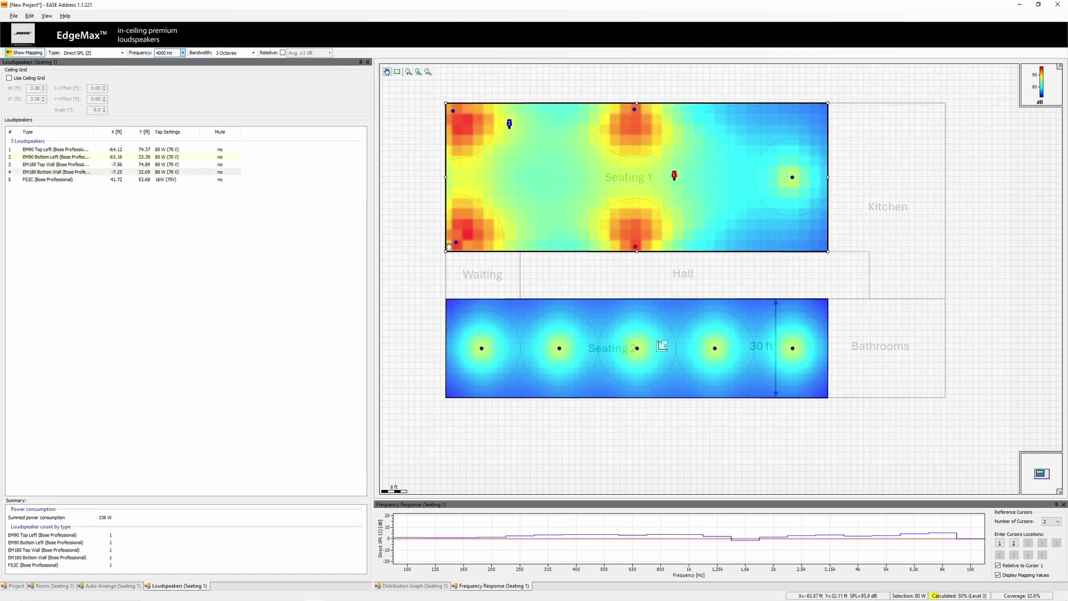
# Make speaker 5 an EM90 Top Right in the top-right corner and add a sixth loudspeaker to Seating 1.
pyautogui.click(72, 179)
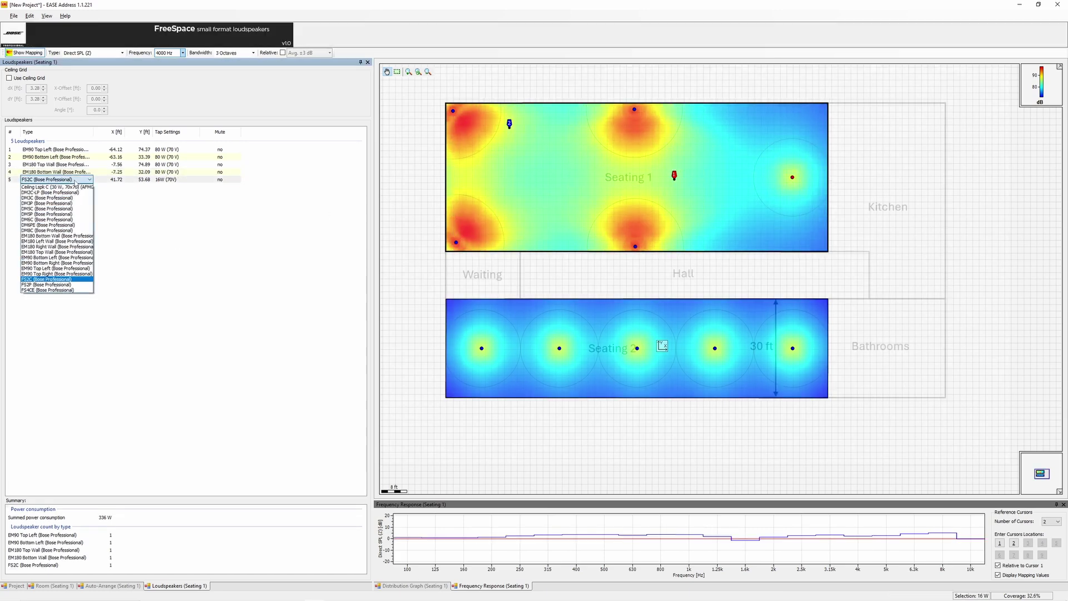
pyautogui.click(56, 274)
pyautogui.click(789, 181)
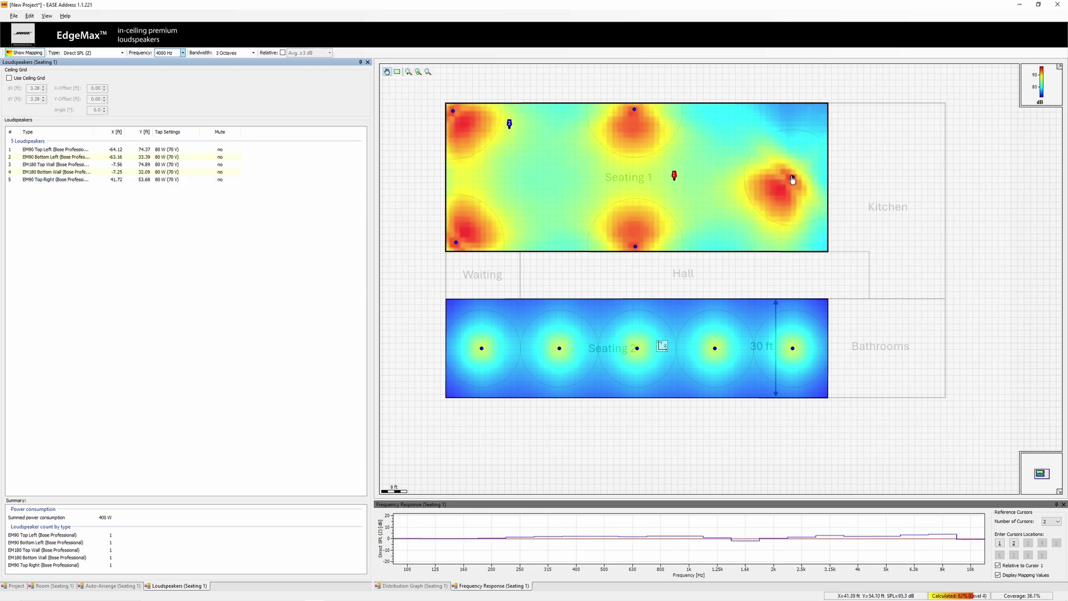
pyautogui.moveTo(791, 180); pyautogui.dragTo(818, 113)
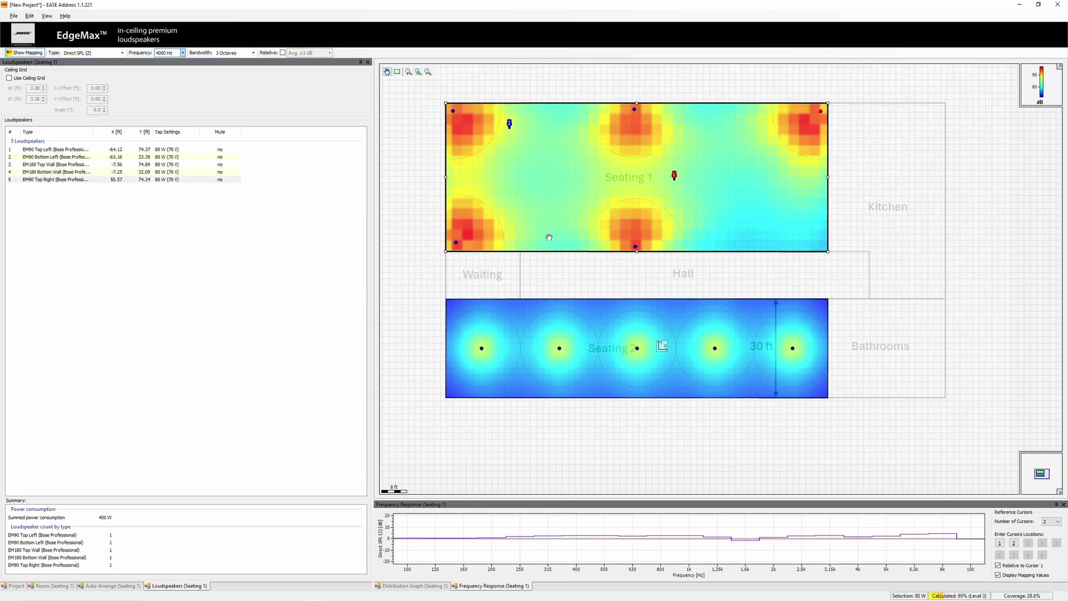
pyautogui.rightClick(732, 221)
pyautogui.click(757, 233)
pyautogui.click(73, 192)
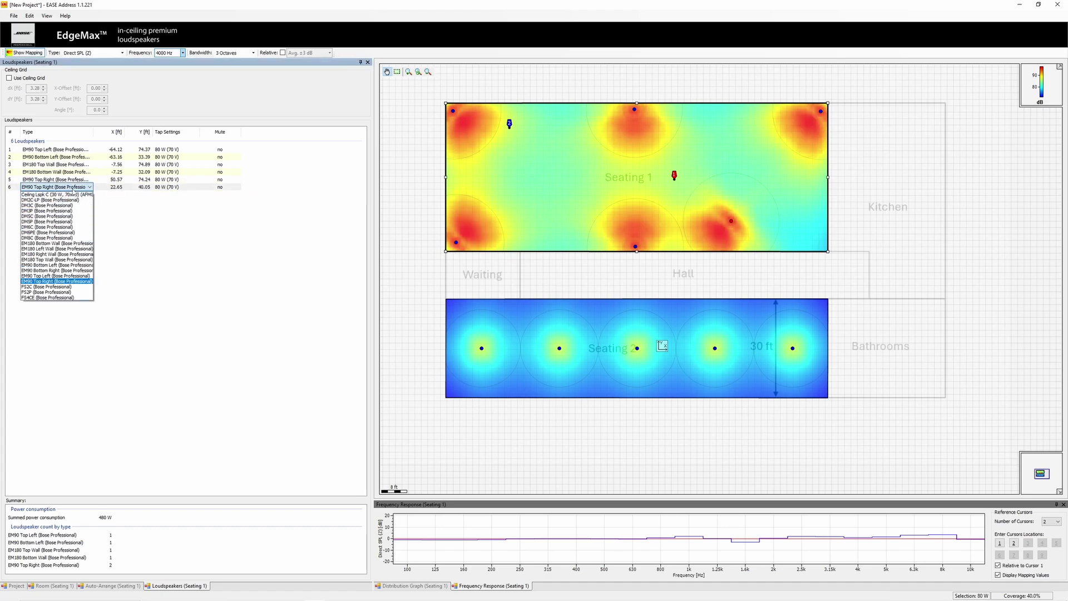